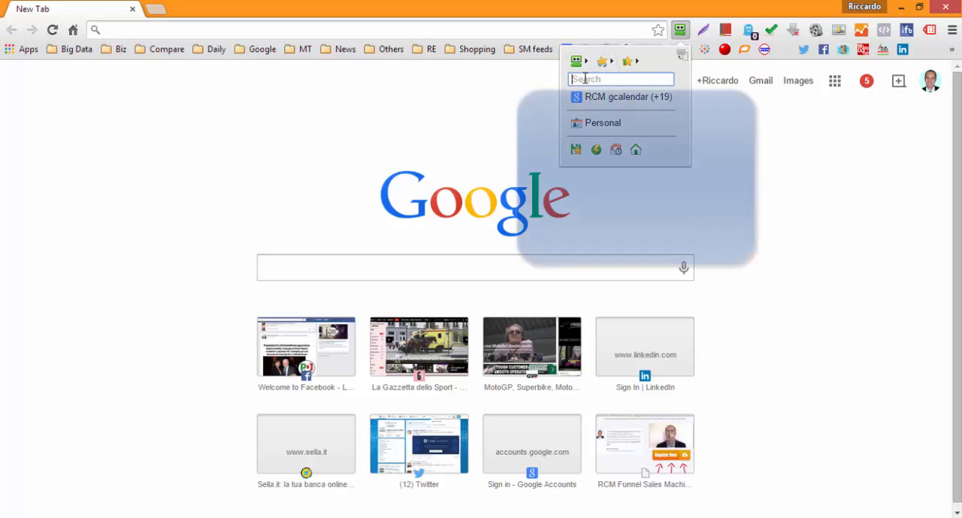
# Step: Log in to Infusionsoft with the saved RoboForm login and open the Inspiration University account
pyautogui.write('infusionsoft')
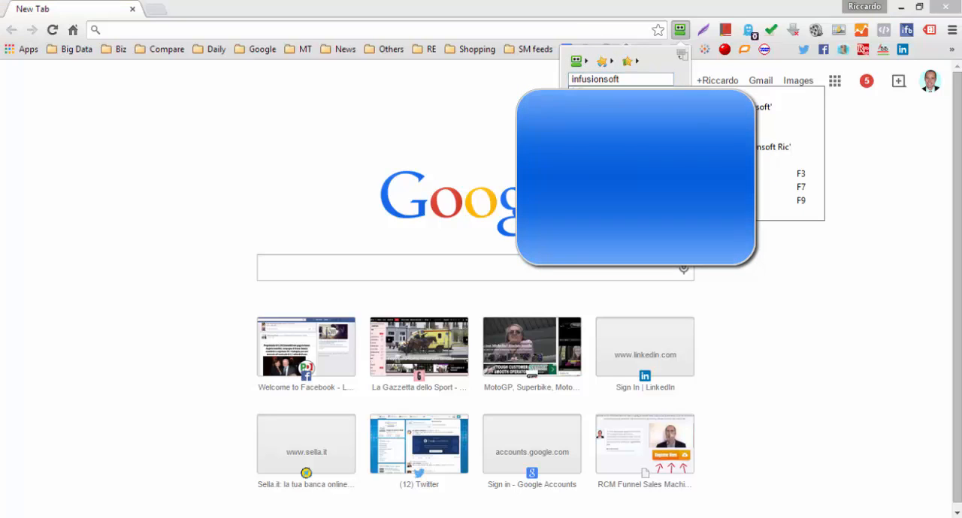
pyautogui.press('Return')
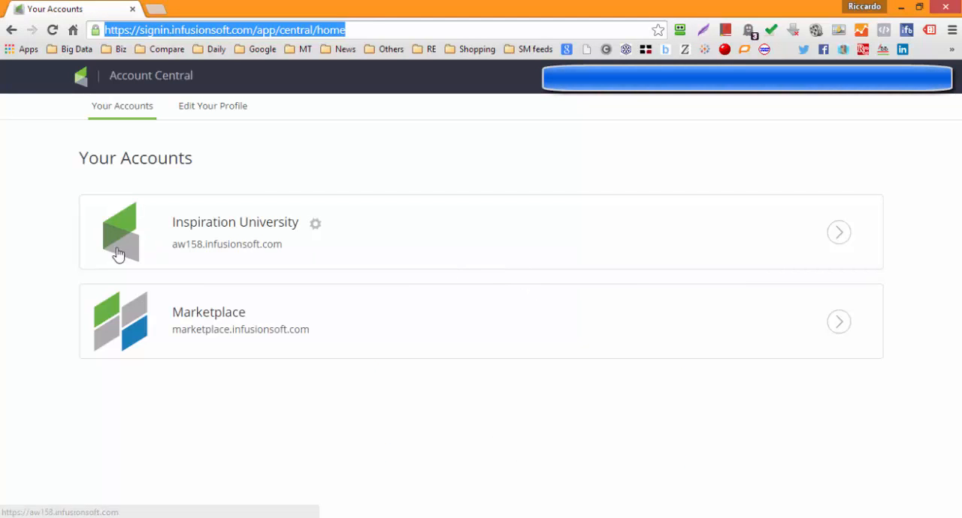
pyautogui.click(128, 239)
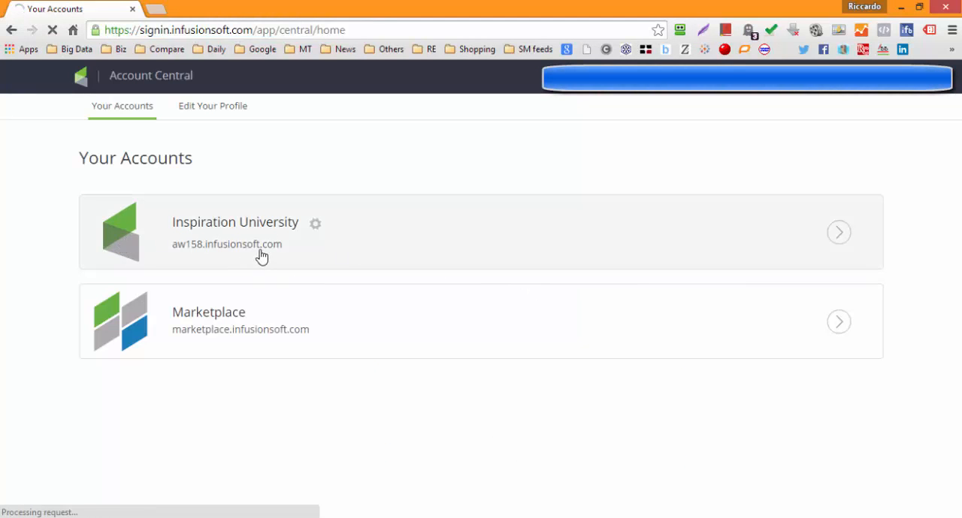
# Step: Open the webinar registration page thecafed.com/happiness-webinar in a new tab
pyautogui.click(157, 14)
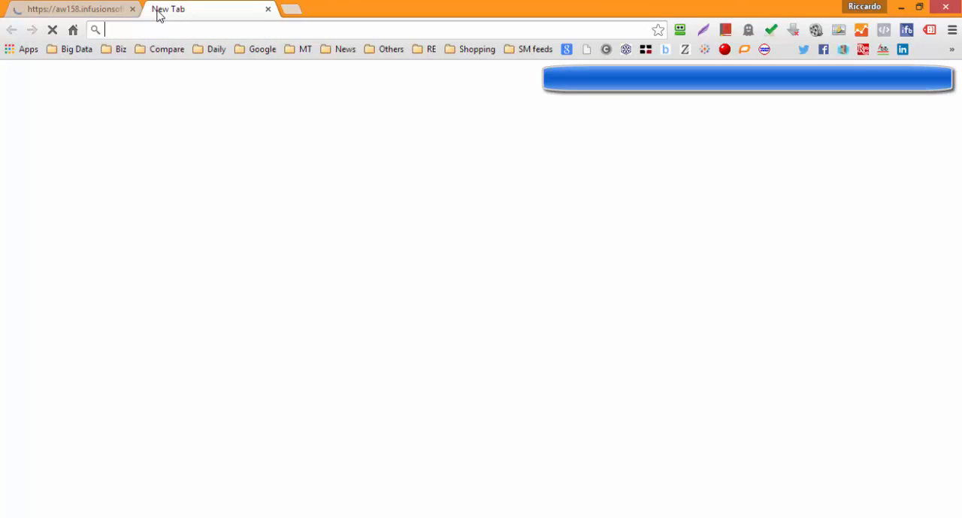
pyautogui.write('thecafed.com')
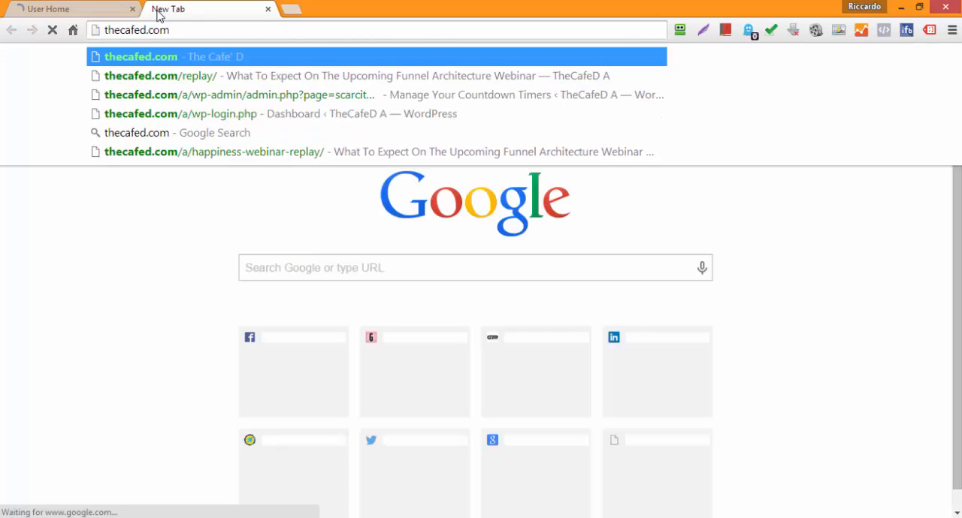
pyautogui.write('/happine')
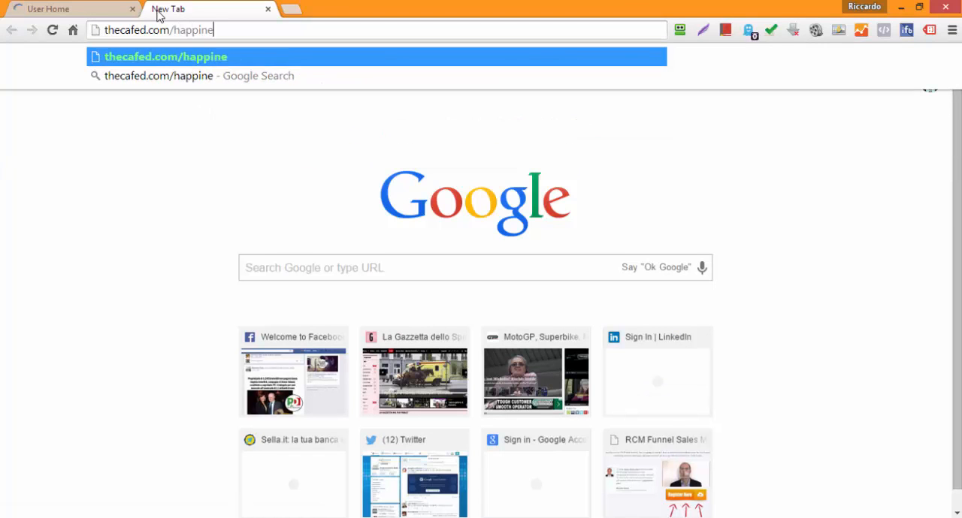
pyautogui.write('s-webinar')
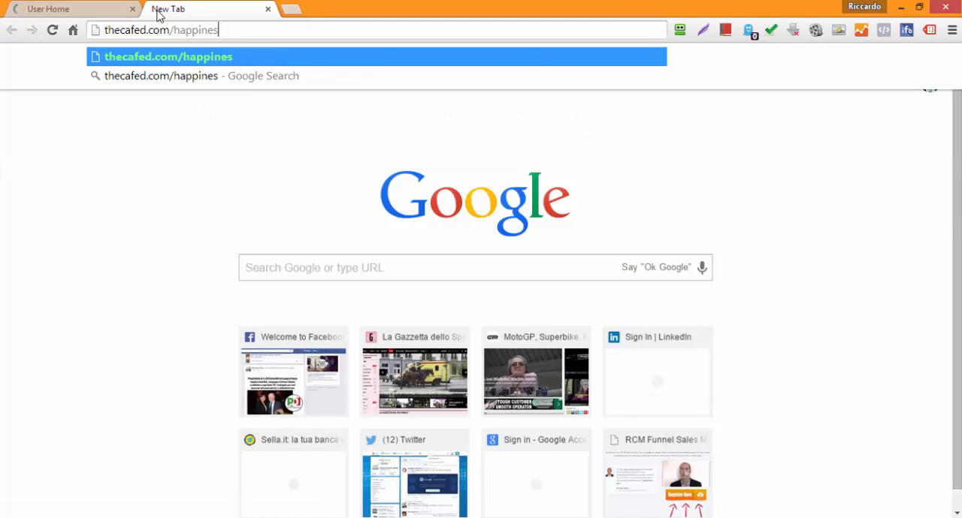
pyautogui.press('Return')
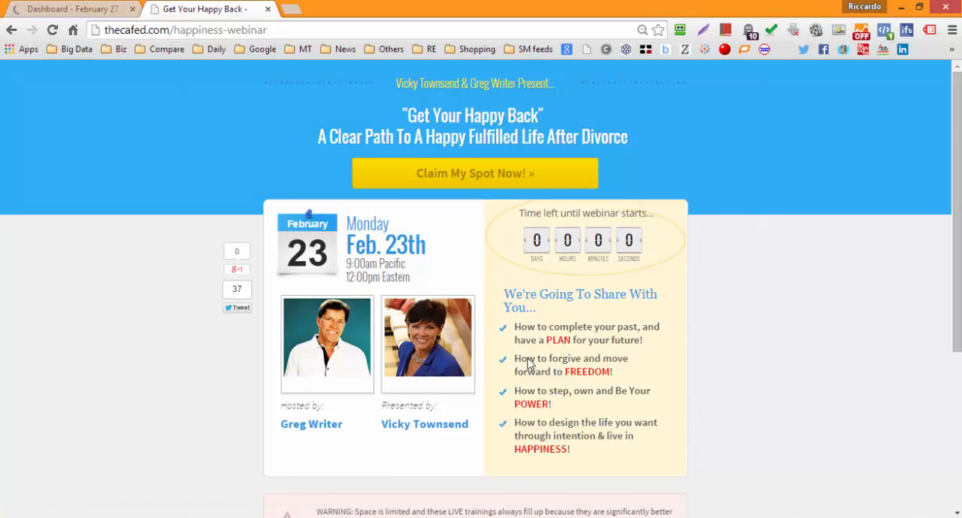
# Step: Examine the evergreen webinar funnel map in IrfanView and compare it with the webinar registration page in the browser
pyautogui.click(634, 517)
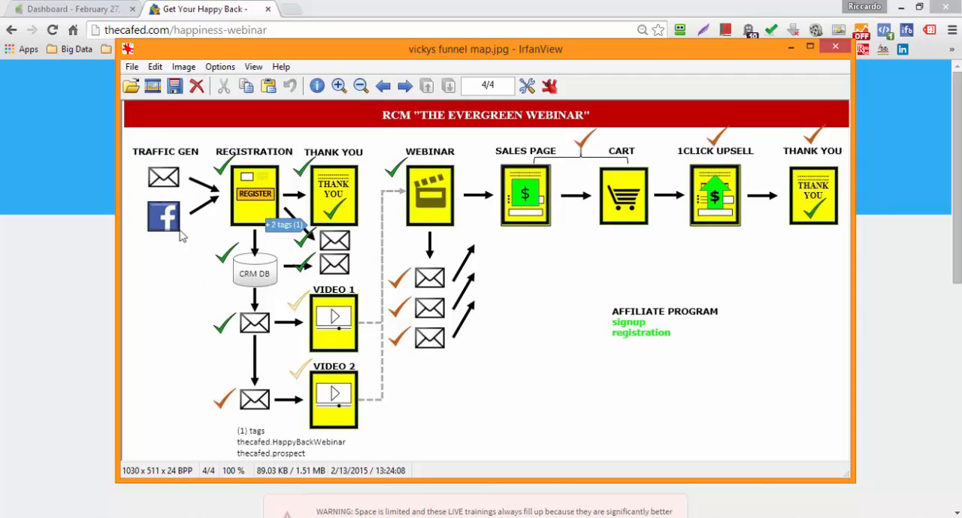
pyautogui.moveTo(337, 58); pyautogui.dragTo(427, 89)
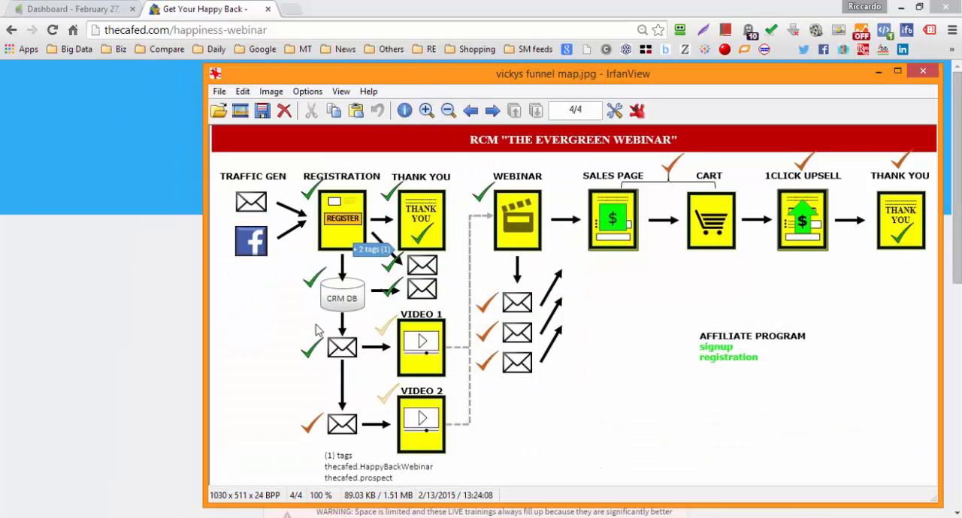
pyautogui.click(185, 296)
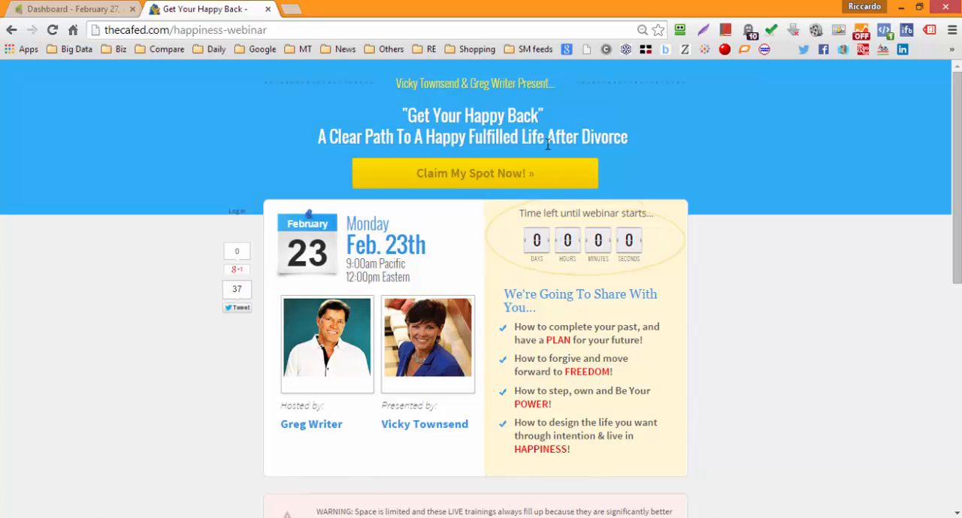
pyautogui.scroll(-2, 578, 277)
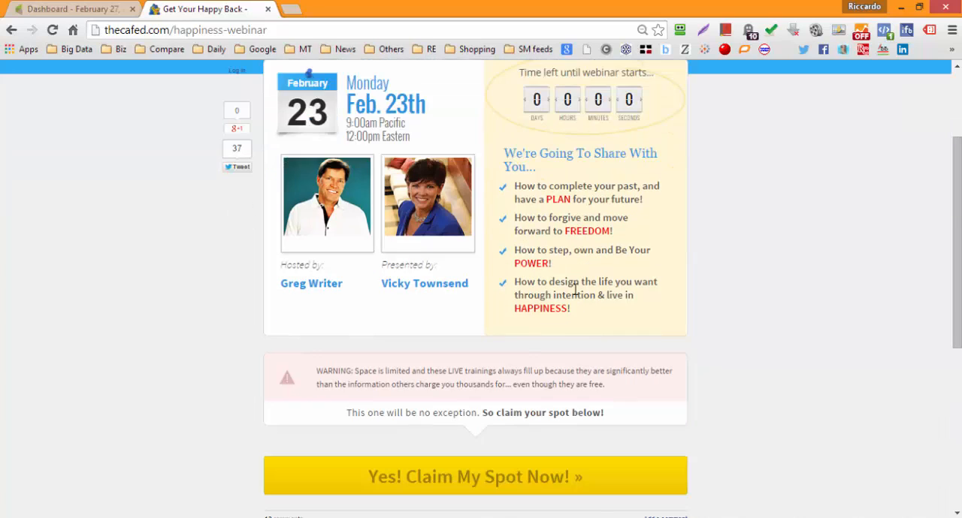
pyautogui.scroll(-2, 576, 289)
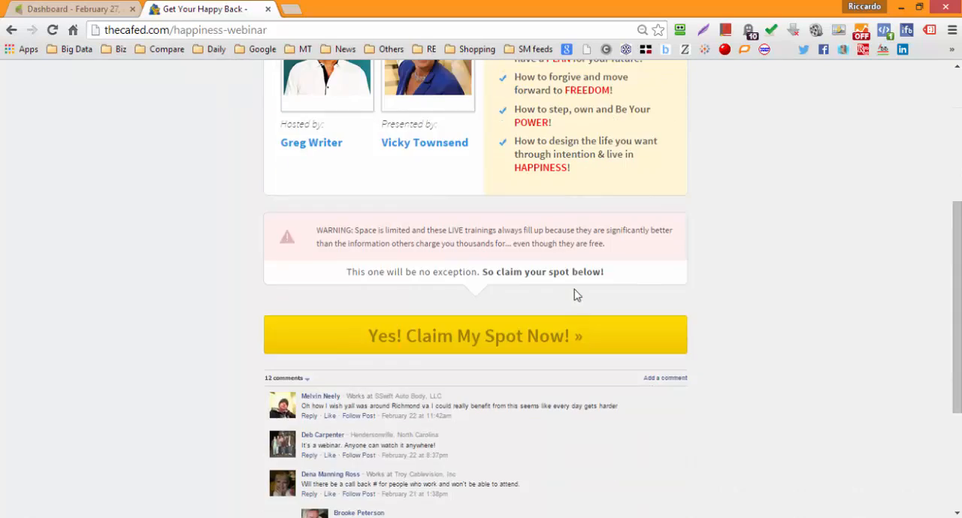
pyautogui.scroll(4, 575, 295)
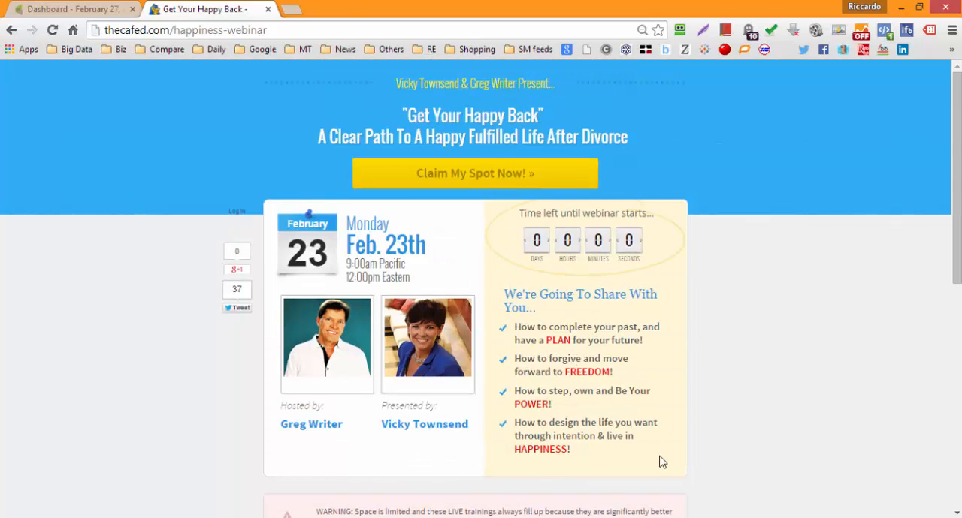
pyautogui.hotkey('alt', 'Tab')
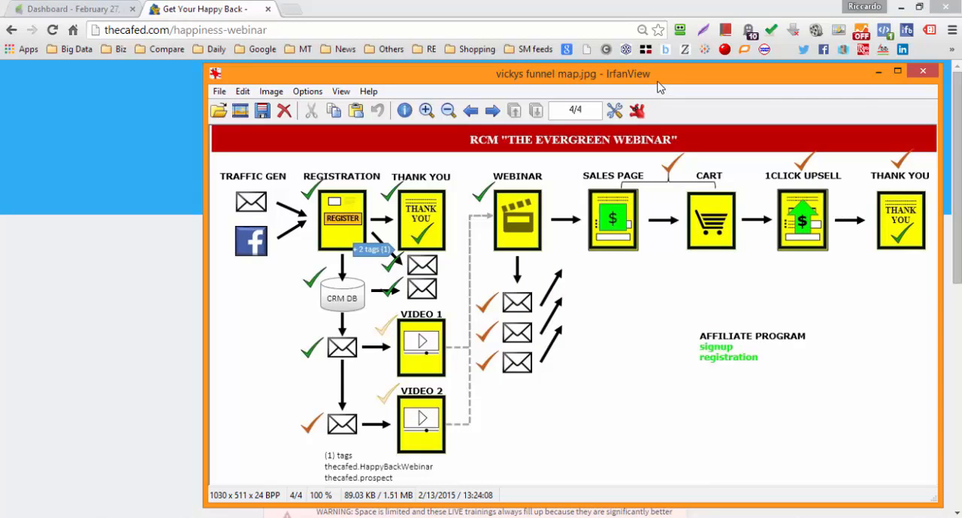
pyautogui.moveTo(650, 81); pyautogui.dragTo(571, 66)
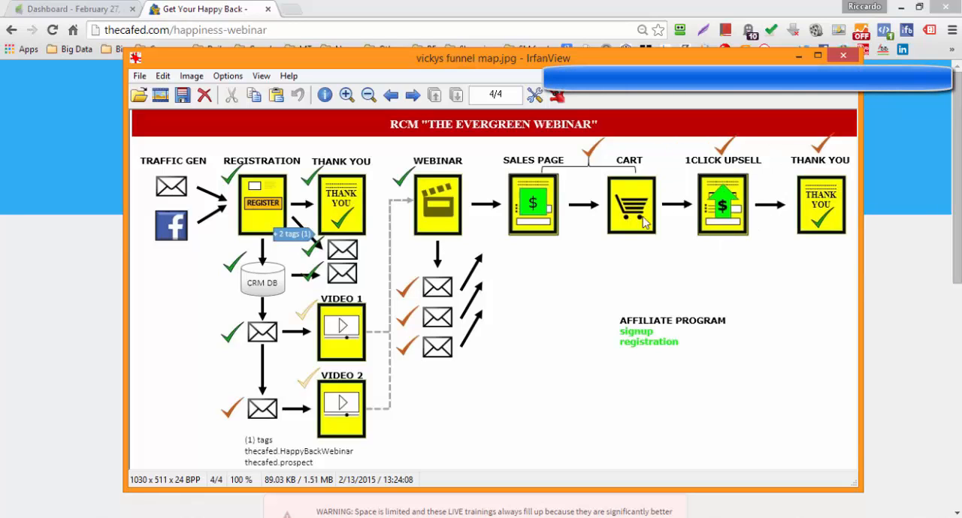
# Step: Switch back to Infusionsoft in the browser and open the Tags list from the CRM settings
pyautogui.click(87, 277)
pyautogui.click(98, 17)
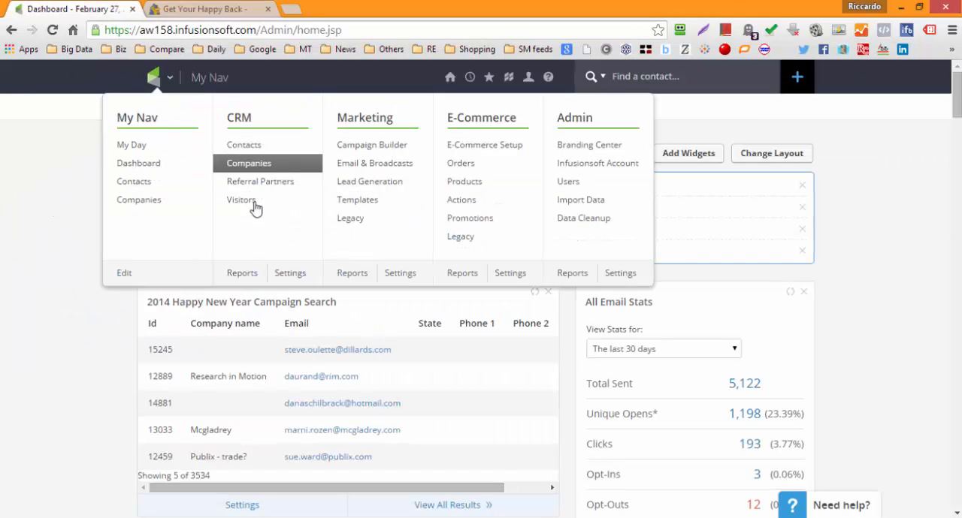
pyautogui.click(252, 274)
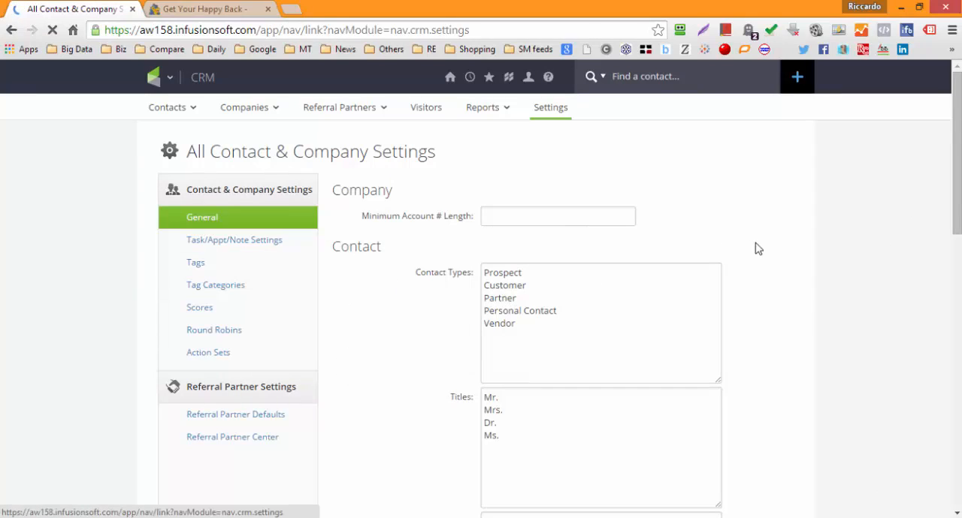
pyautogui.click(216, 264)
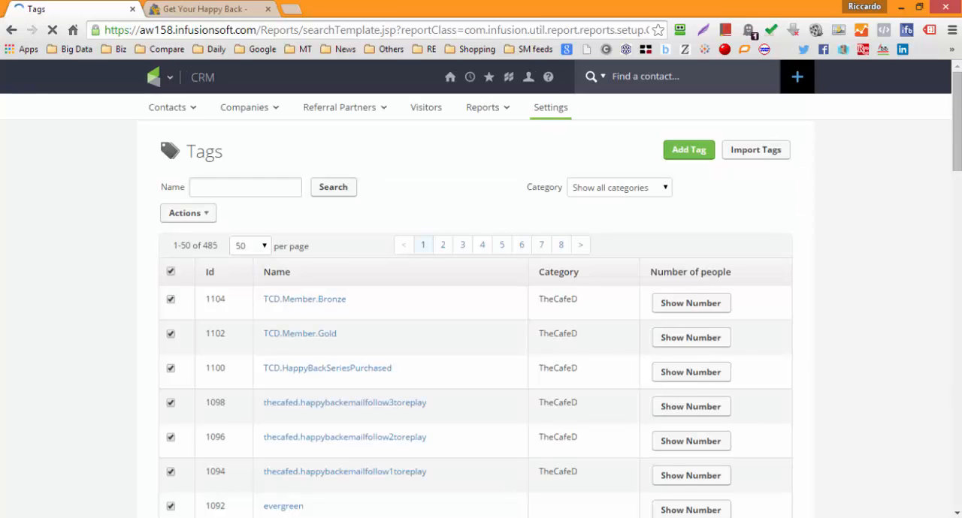
# Step: Search the tags by the name "thecafed" and look through the matching tags
pyautogui.scroll(-1, 954, 172)
pyautogui.click(240, 134)
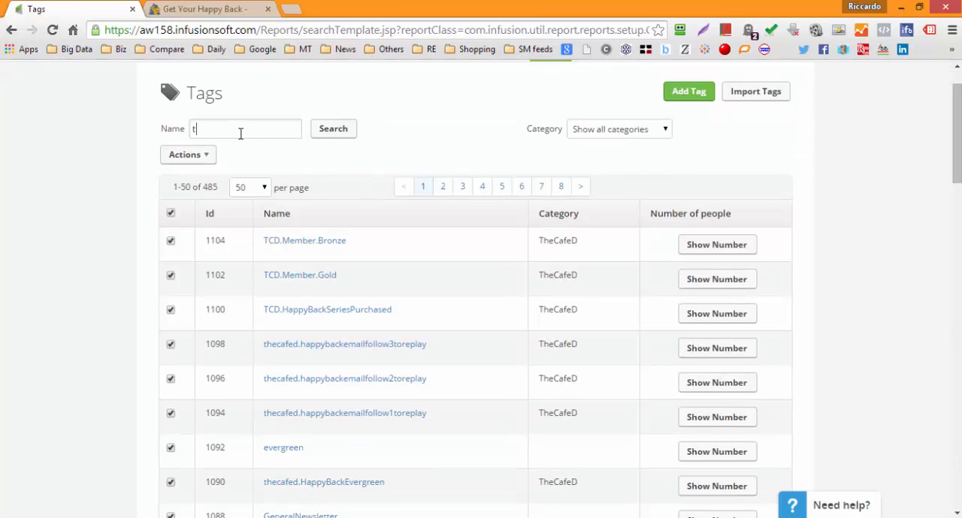
pyautogui.click(333, 135)
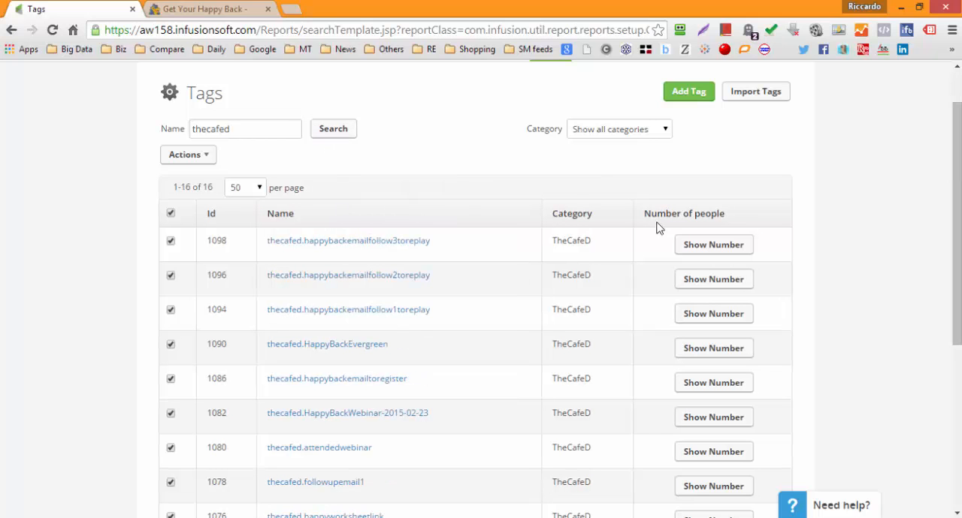
pyautogui.moveTo(958, 188); pyautogui.dragTo(959, 234)
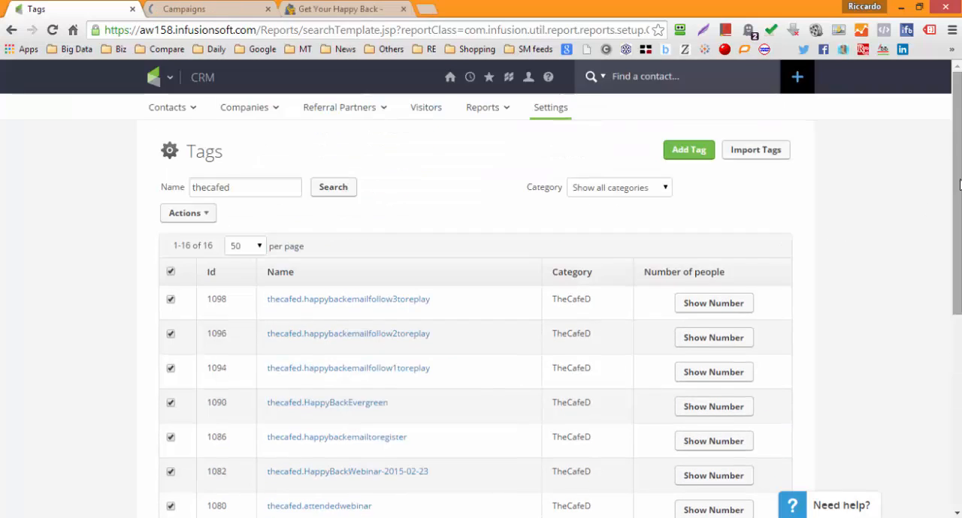
pyautogui.moveTo(960, 197); pyautogui.dragTo(958, 303)
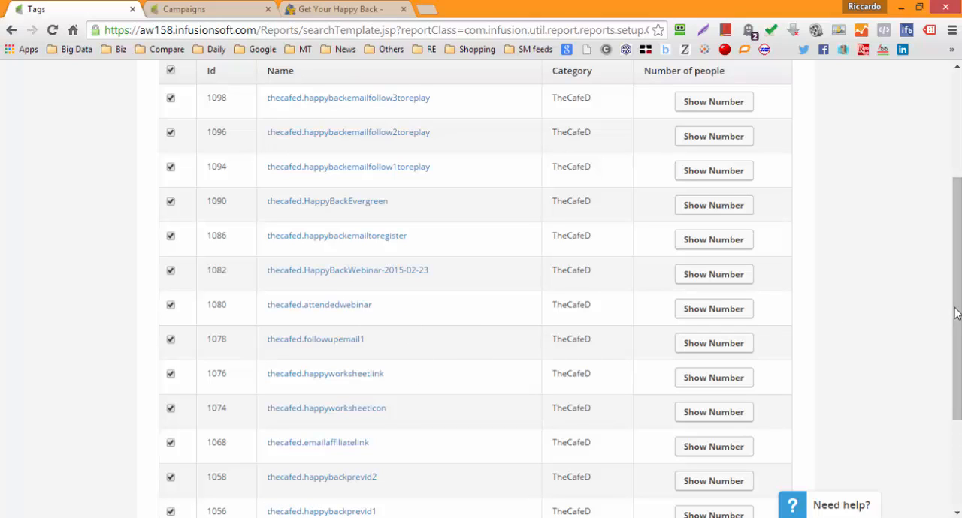
pyautogui.moveTo(955, 314); pyautogui.dragTo(923, 384)
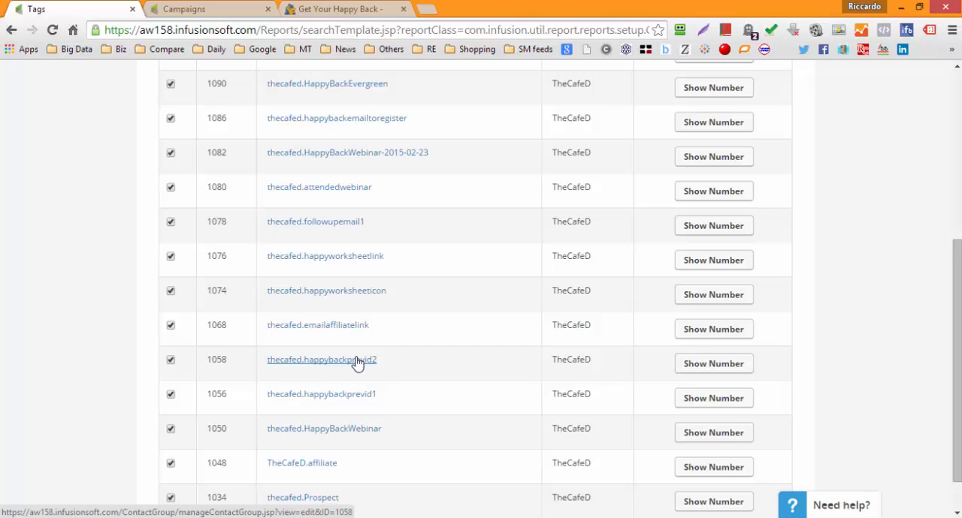
# Step: Open Zapier in a new tab through the saved RoboForm login "Zapier" and decline saving its password in the browser
pyautogui.click(426, 9)
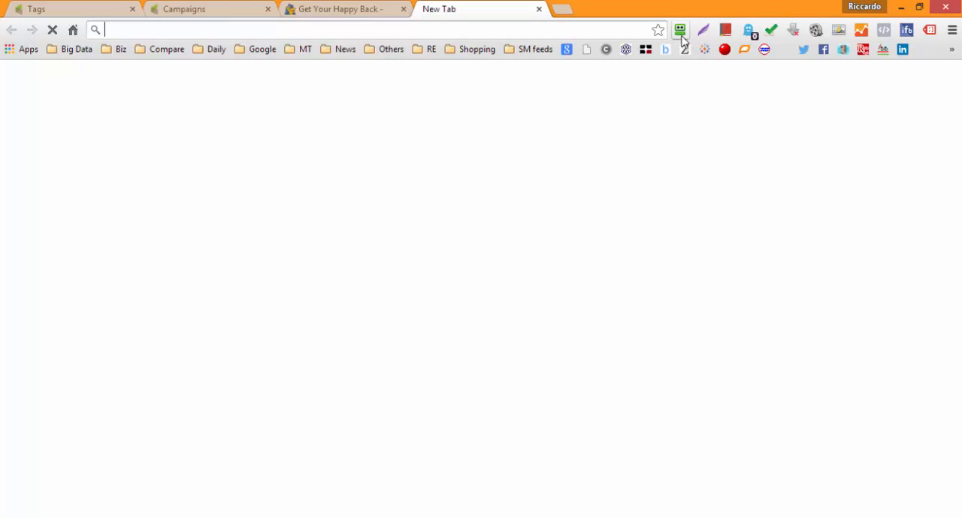
pyautogui.click(682, 35)
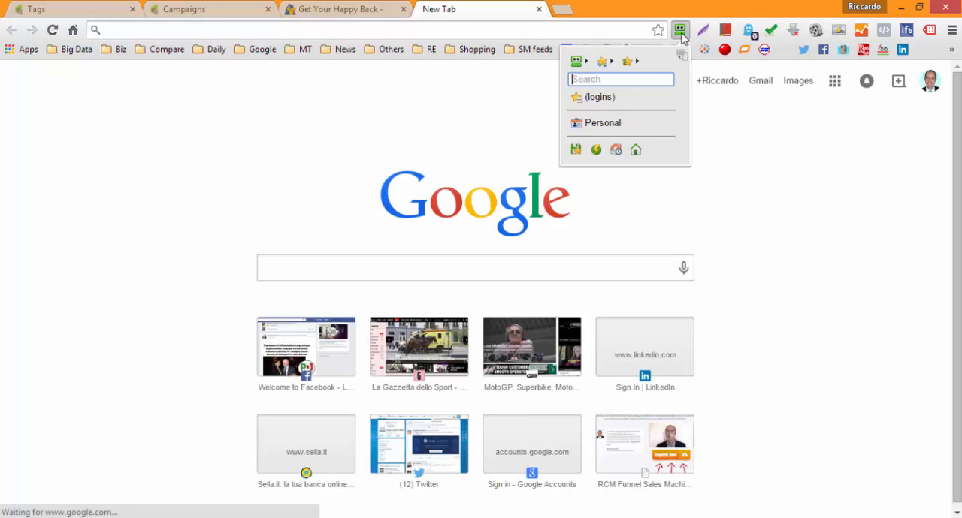
pyautogui.write('zapier')
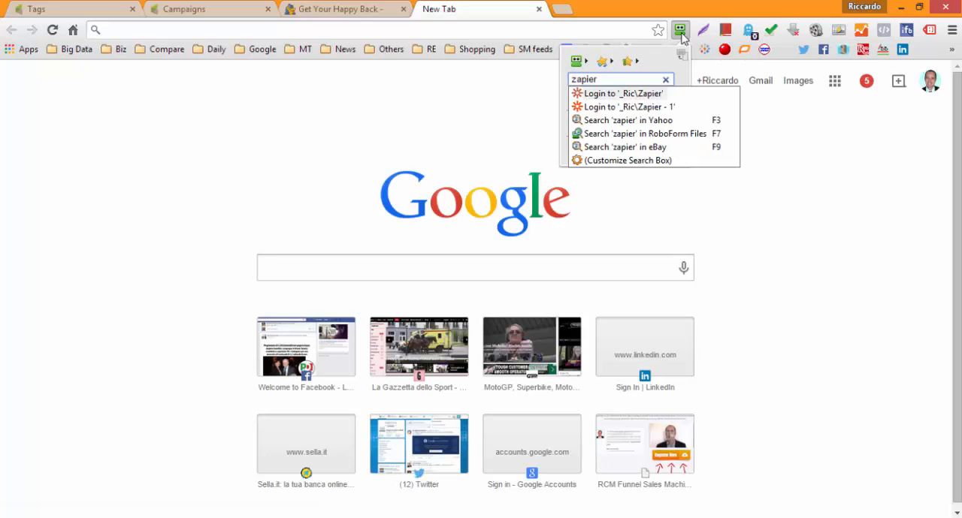
pyautogui.click(631, 94)
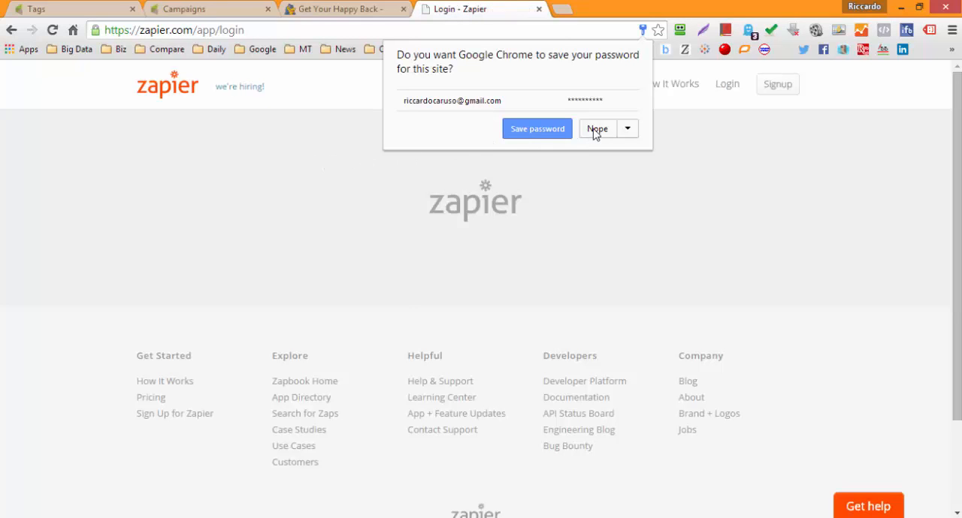
pyautogui.click(601, 128)
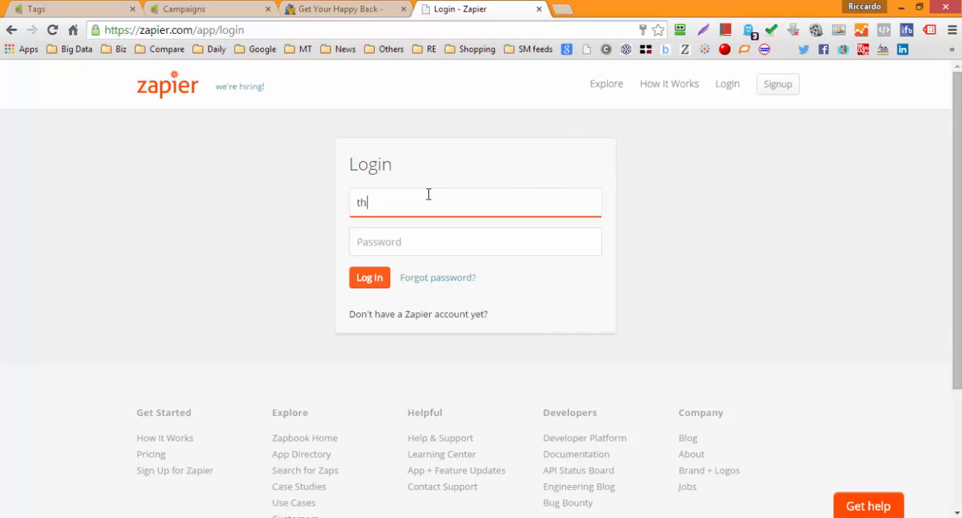
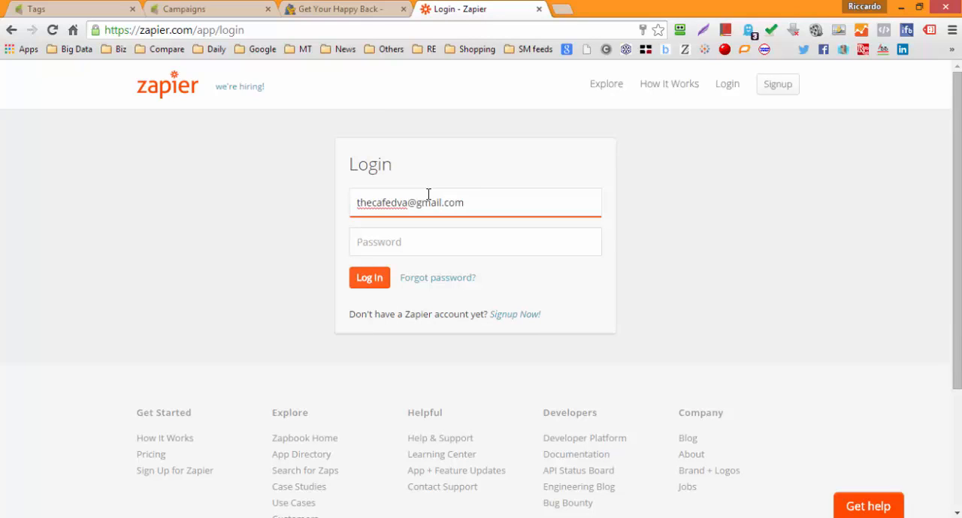
# Step: Log in to Zapier by entering the client account's e-mail address and password
pyautogui.click(429, 245)
pyautogui.write('•')
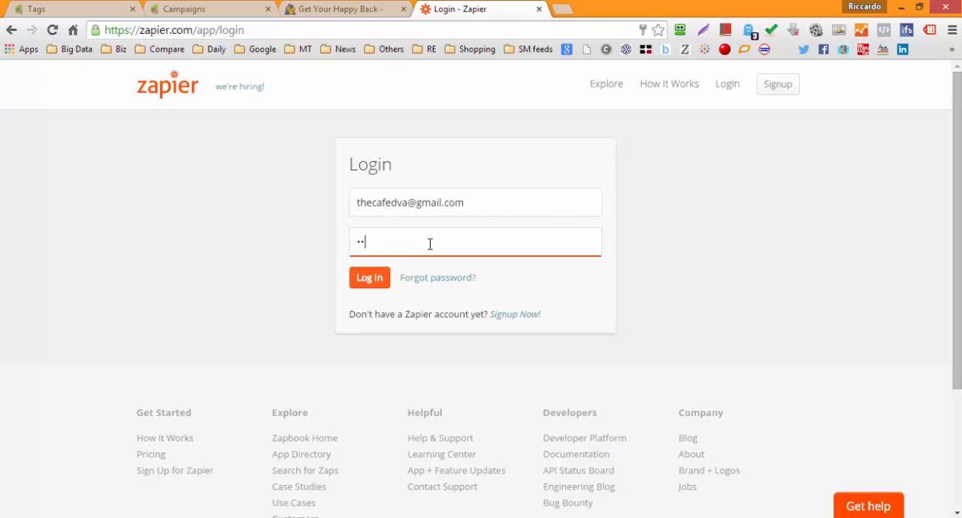
pyautogui.write('••')
pyautogui.click(374, 278)
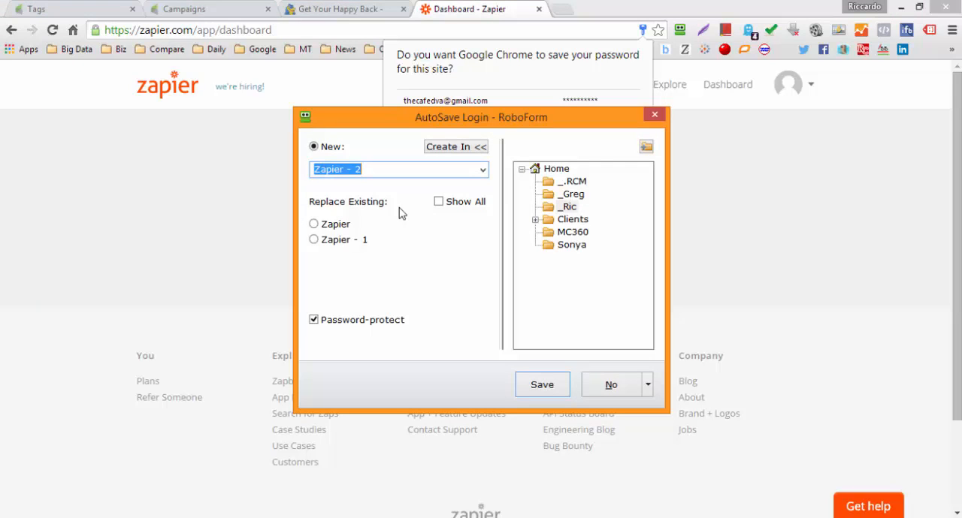
# Step: Save the Zapier login in RoboForm as the client's first name plus "Zapier" in the client's folder under Clients, and dismiss Chrome's password prompt
pyautogui.click(367, 172)
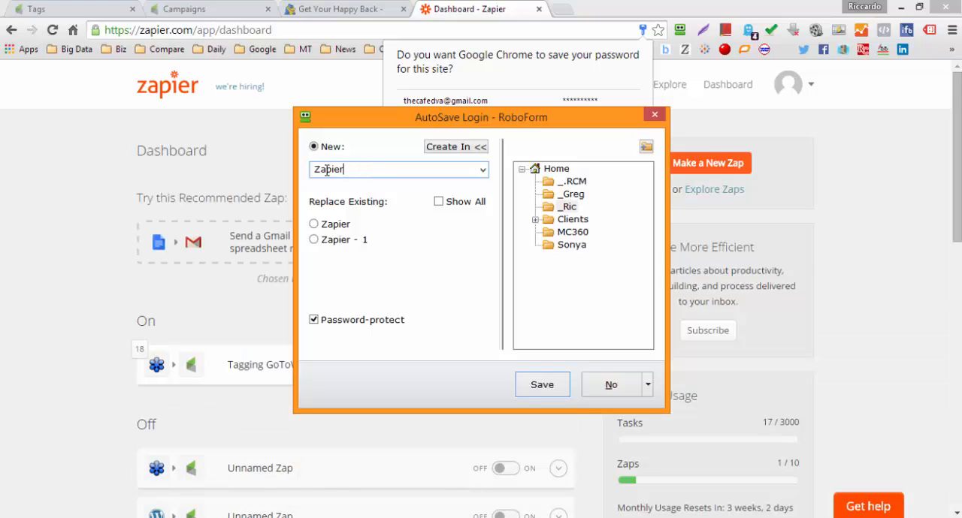
pyautogui.write('Vicky')
pyautogui.click(535, 220)
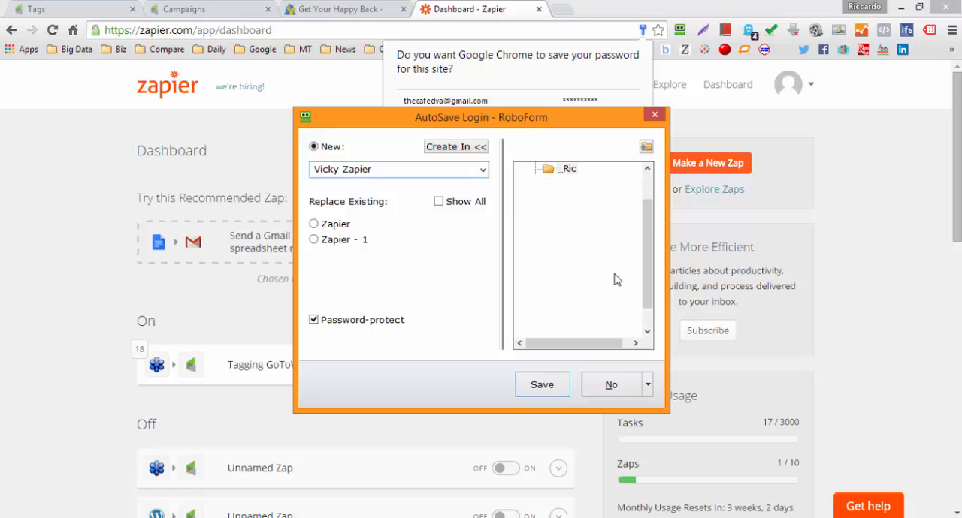
pyautogui.click(583, 308)
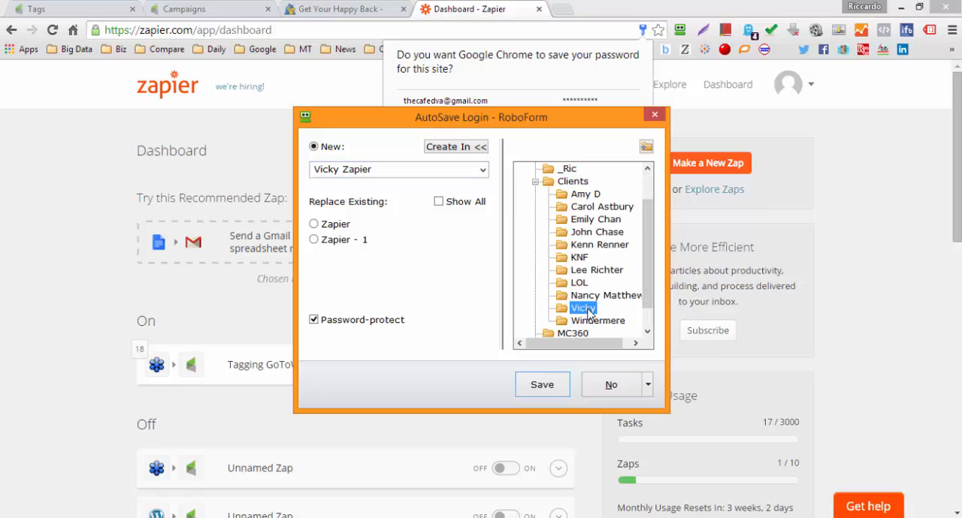
pyautogui.click(547, 383)
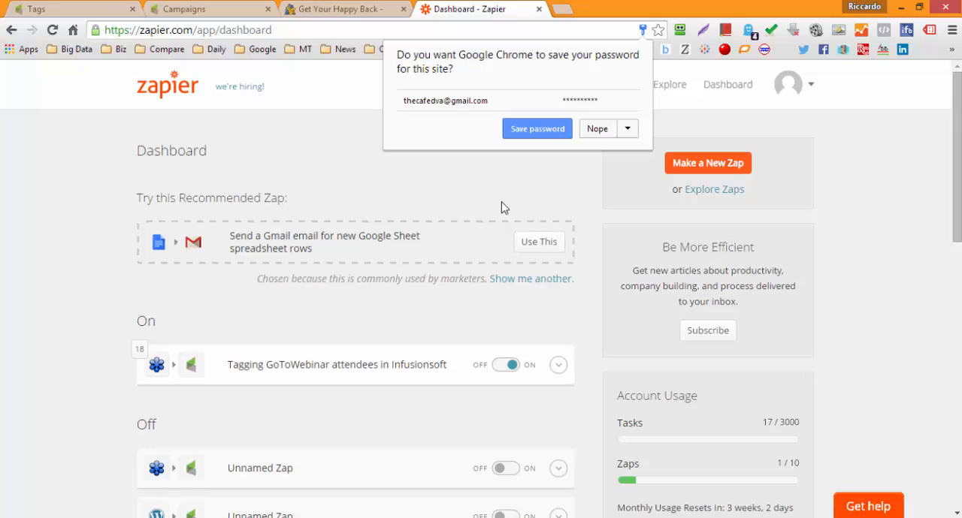
pyautogui.click(529, 186)
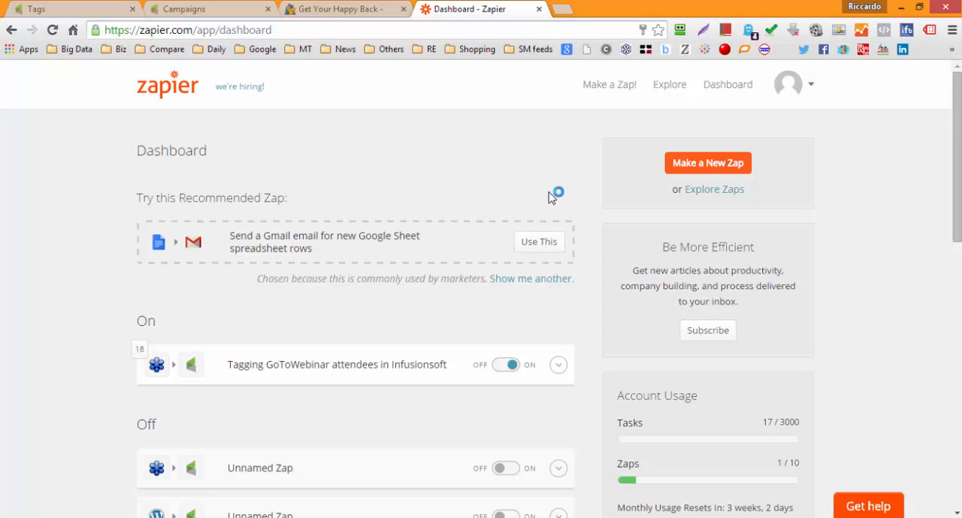
# Step: Open the zap "Tagging GoToWebinar attendees in Infusionsoft" and review its trigger, Upcoming Webinar filter and Tag Names mapping
pyautogui.scroll(-2, 444, 171)
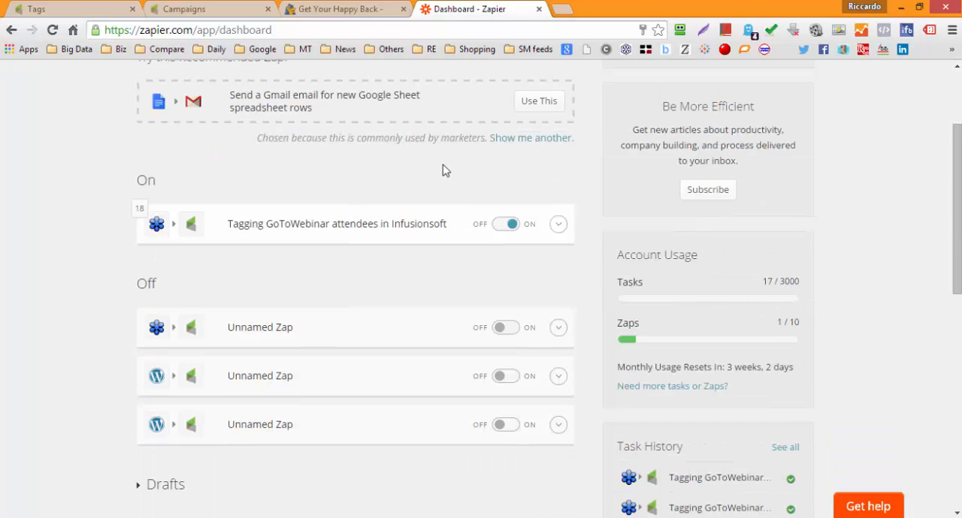
pyautogui.click(412, 231)
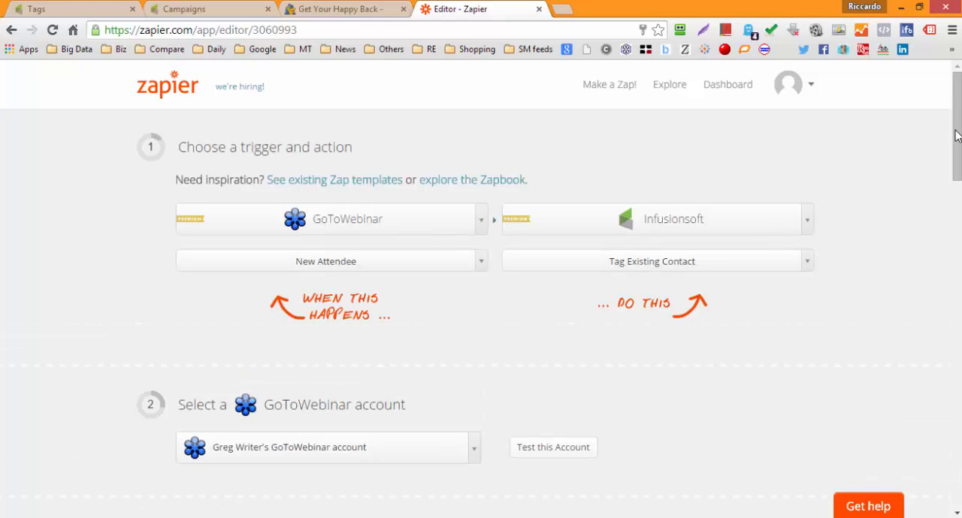
pyautogui.moveTo(955, 135); pyautogui.dragTo(956, 239)
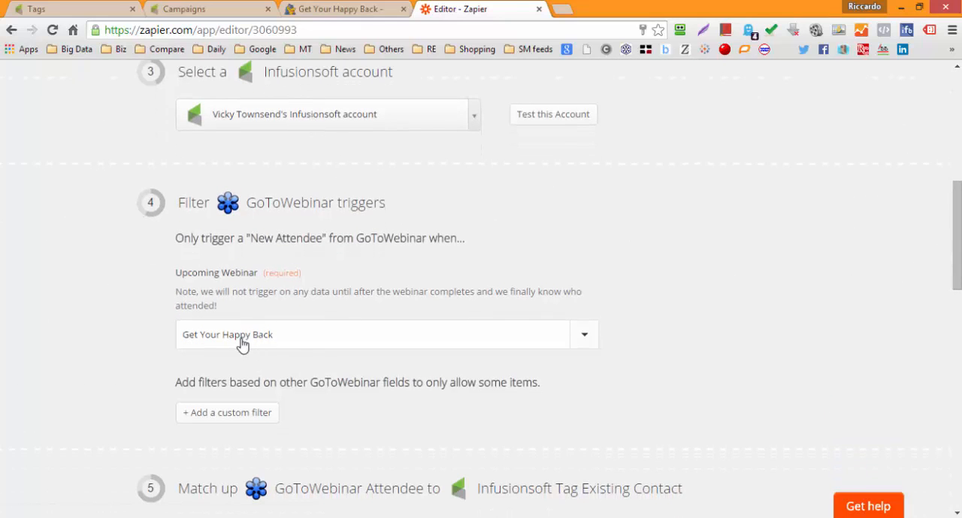
pyautogui.click(308, 350)
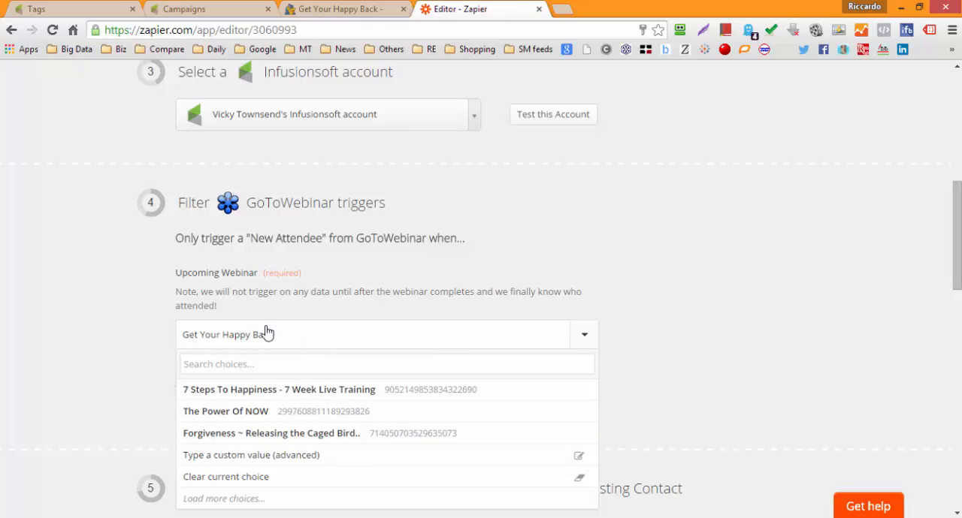
pyautogui.click(572, 231)
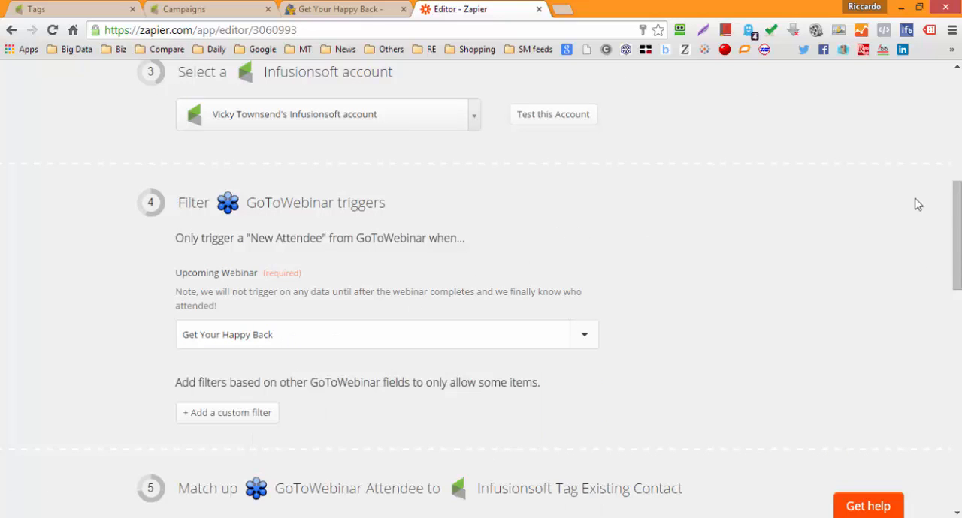
pyautogui.moveTo(956, 204); pyautogui.dragTo(960, 280)
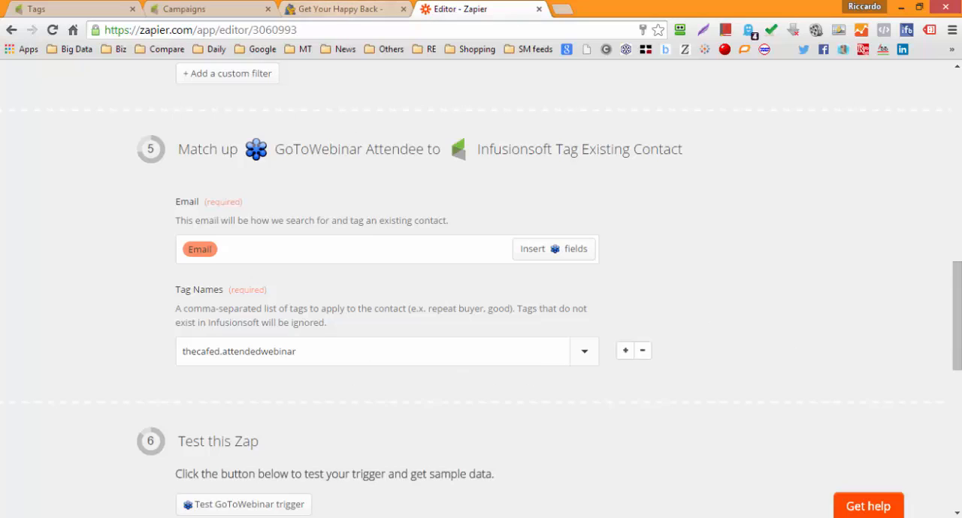
# Step: Consult the funnel map in IrfanView, and return to the Infusionsoft tags list in the browser to review the "thecafed" tags
pyautogui.hotkey('alt', 'Tab')
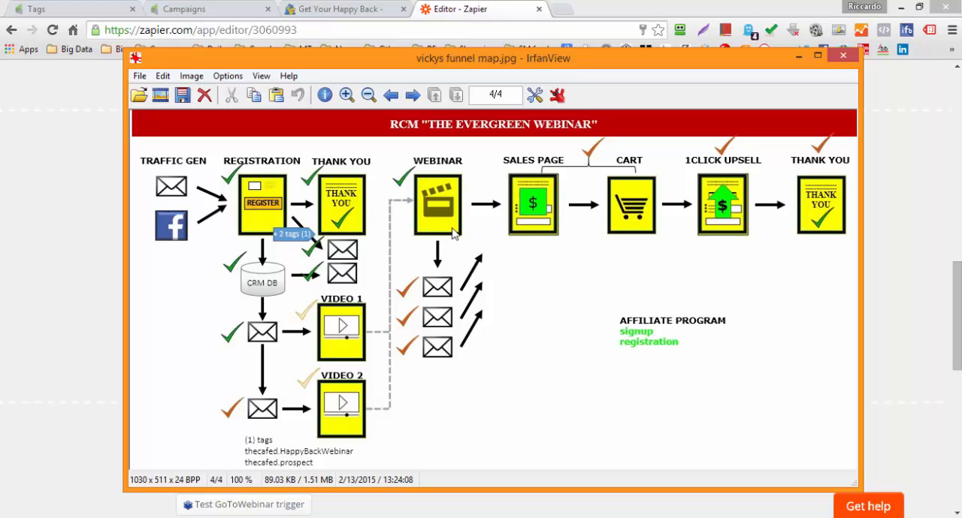
pyautogui.press('Escape')
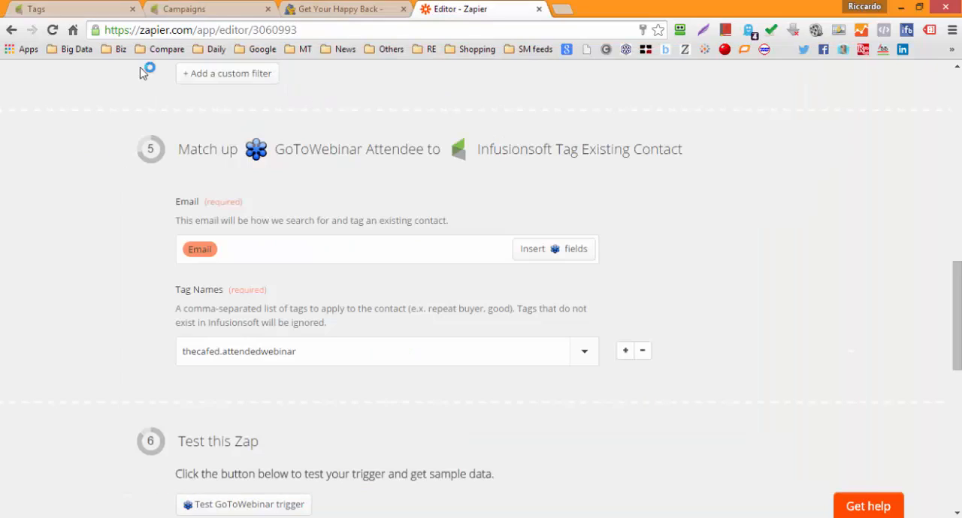
pyautogui.click(73, 10)
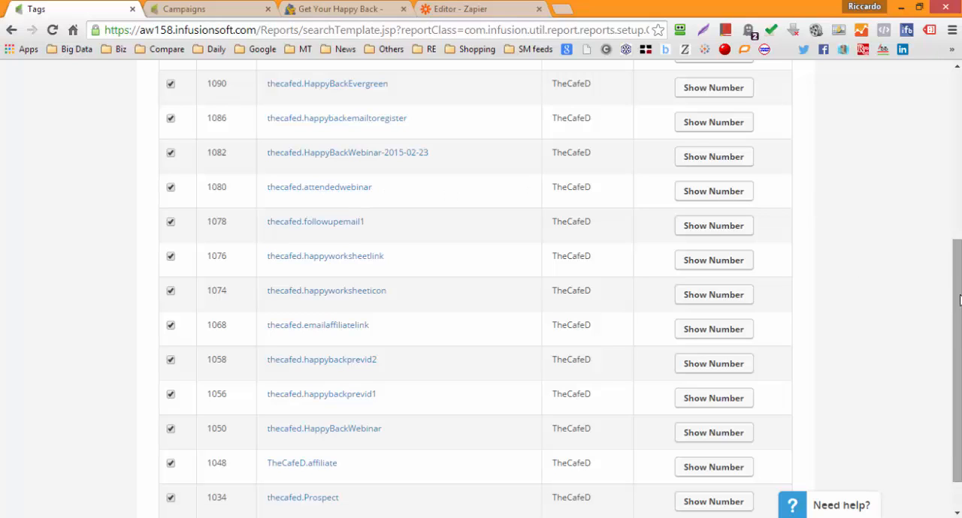
pyautogui.moveTo(960, 301); pyautogui.dragTo(959, 301)
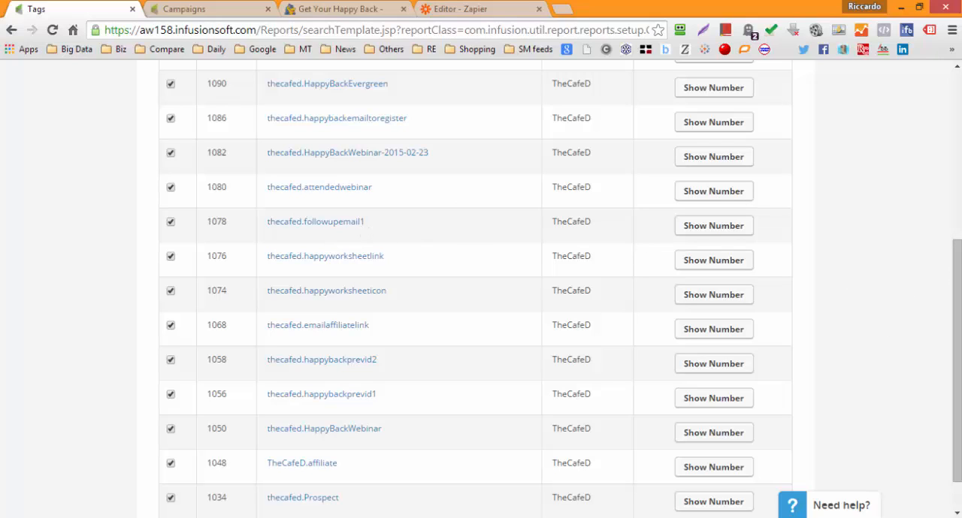
pyautogui.moveTo(959, 282); pyautogui.dragTo(959, 158)
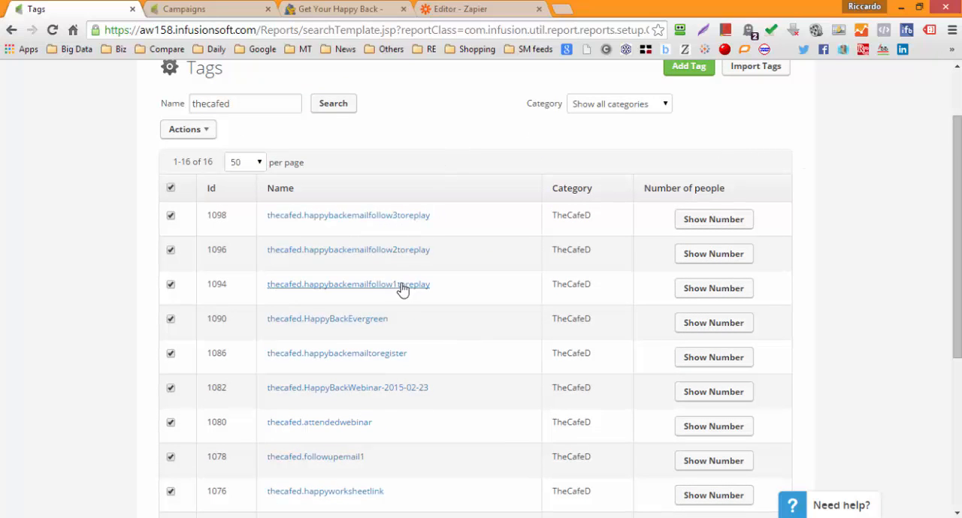
pyautogui.scroll(2, 405, 166)
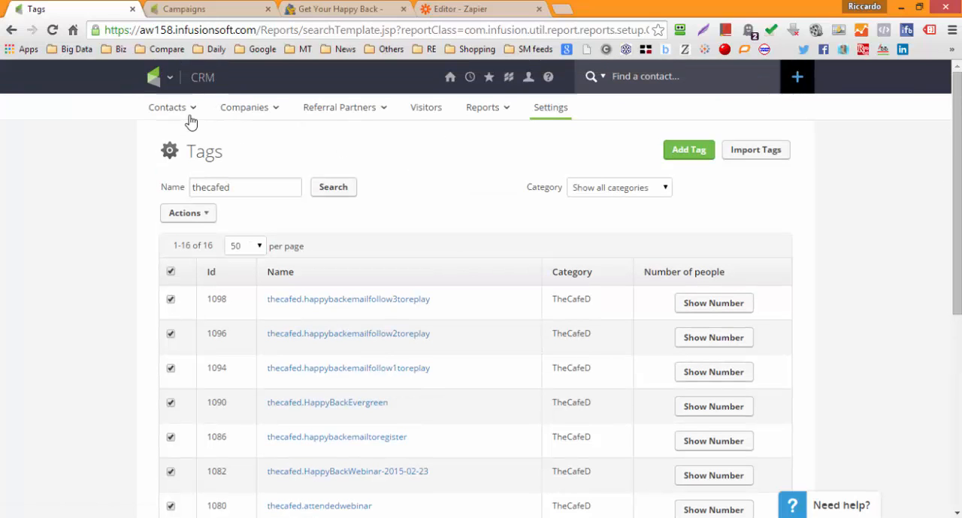
# Step: Open the Lead Score from the Scores section of the CRM settings and review its tag rules and their points
pyautogui.moveTo(162, 79)
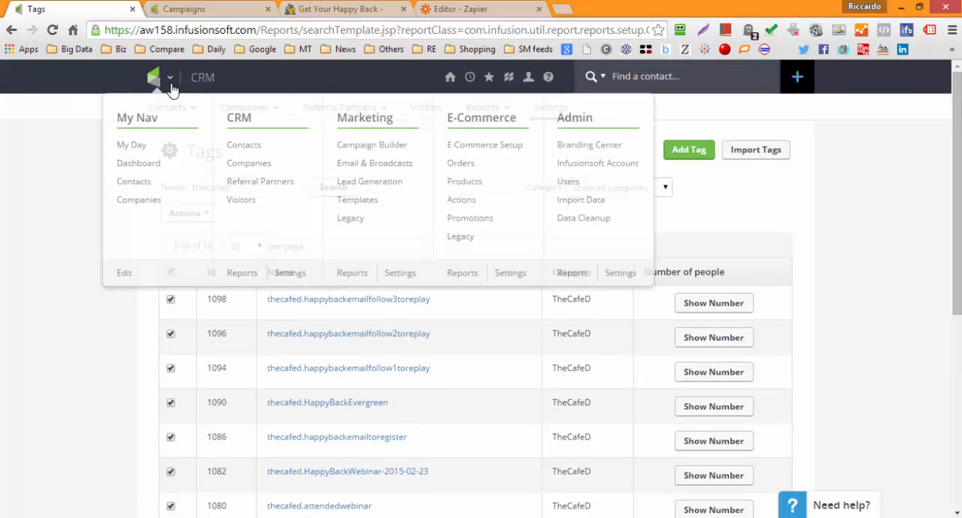
pyautogui.click(290, 276)
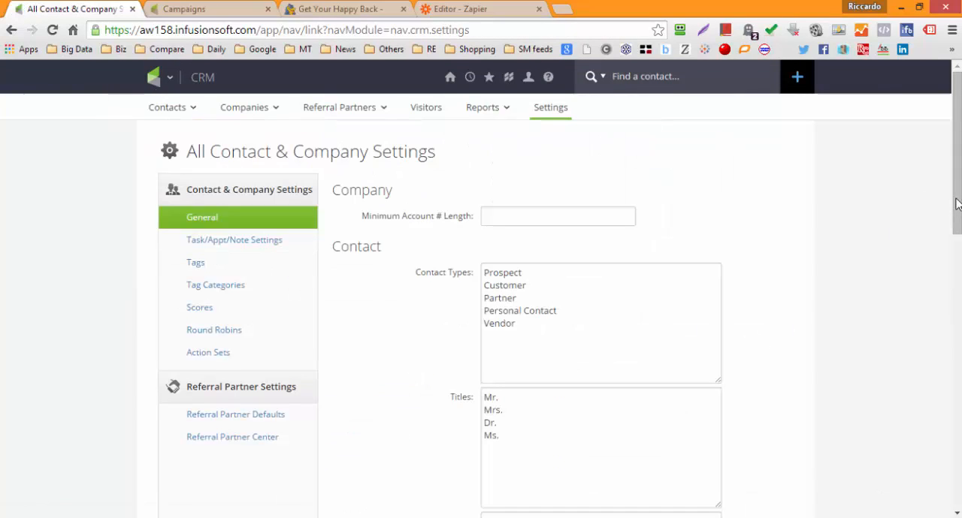
pyautogui.moveTo(956, 218); pyautogui.dragTo(956, 263)
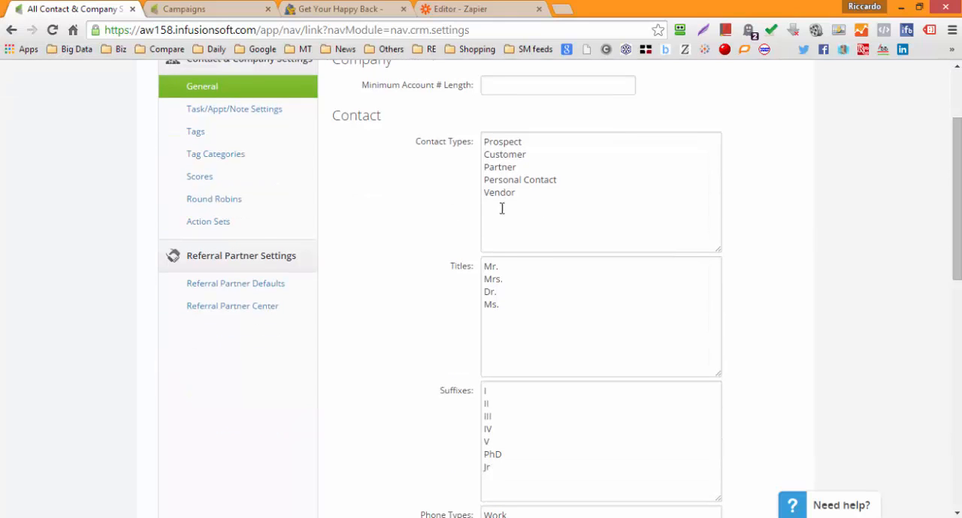
pyautogui.click(222, 188)
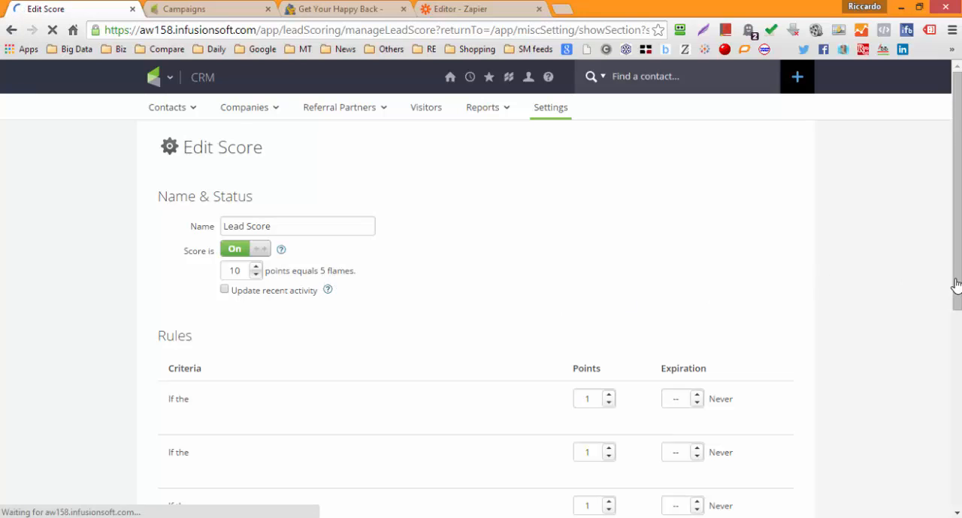
pyautogui.scroll(-2, 958, 310)
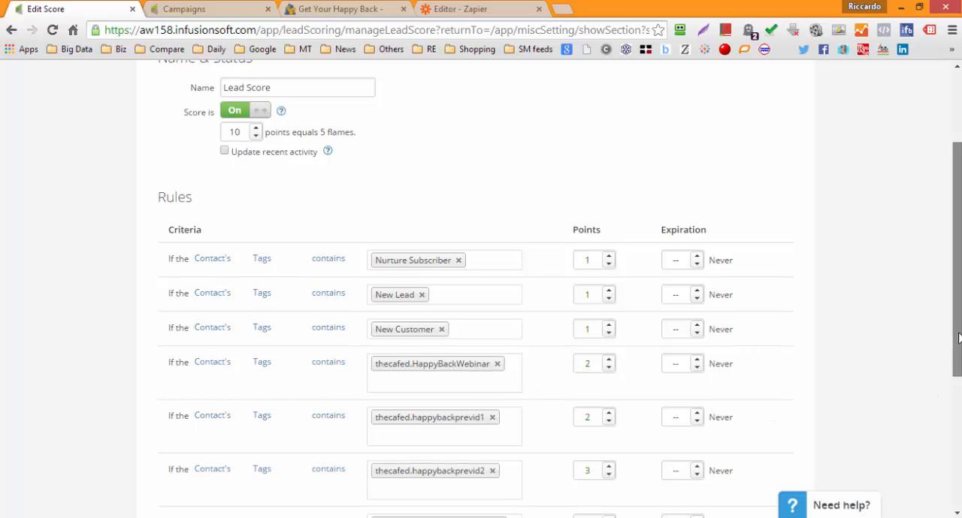
pyautogui.scroll(-1, 951, 333)
pyautogui.scroll(-1, 954, 333)
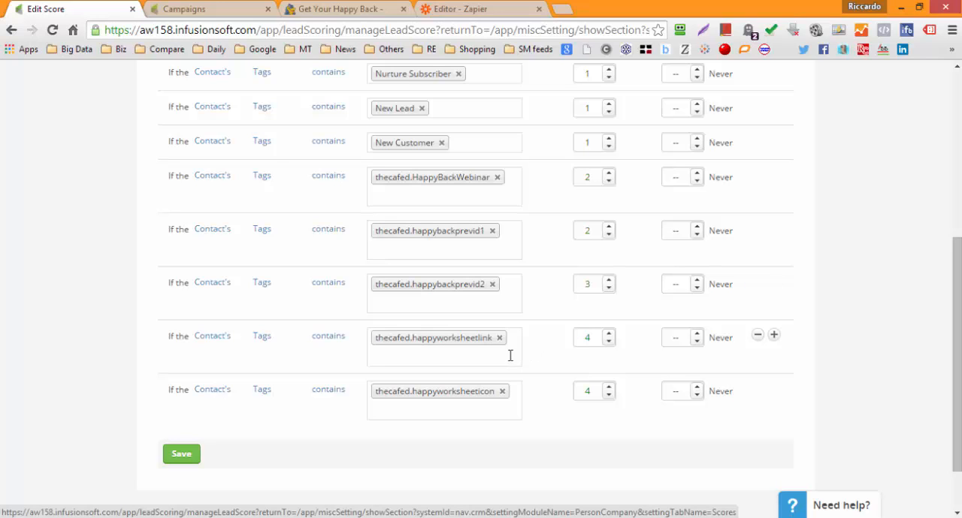
pyautogui.click(956, 84)
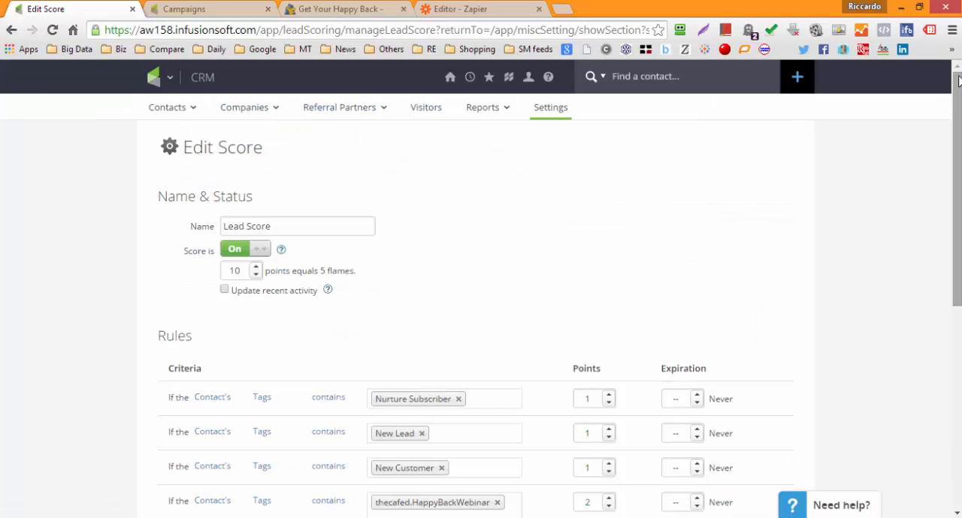
# Step: Search the contacts for the tag thecafed.HappyBackWebinar, with the second tag filter set to "Doesn't have ANY of these Tags"
pyautogui.moveTo(171, 111)
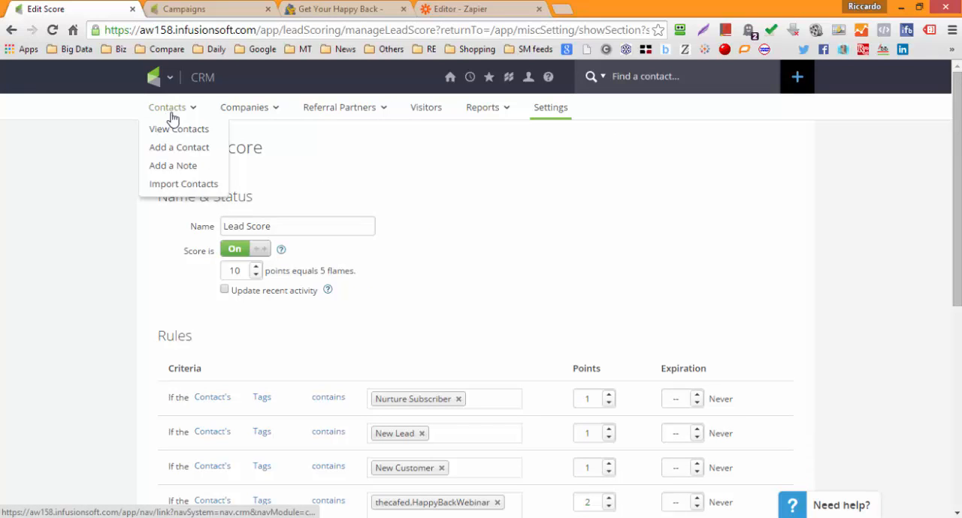
pyautogui.click(260, 151)
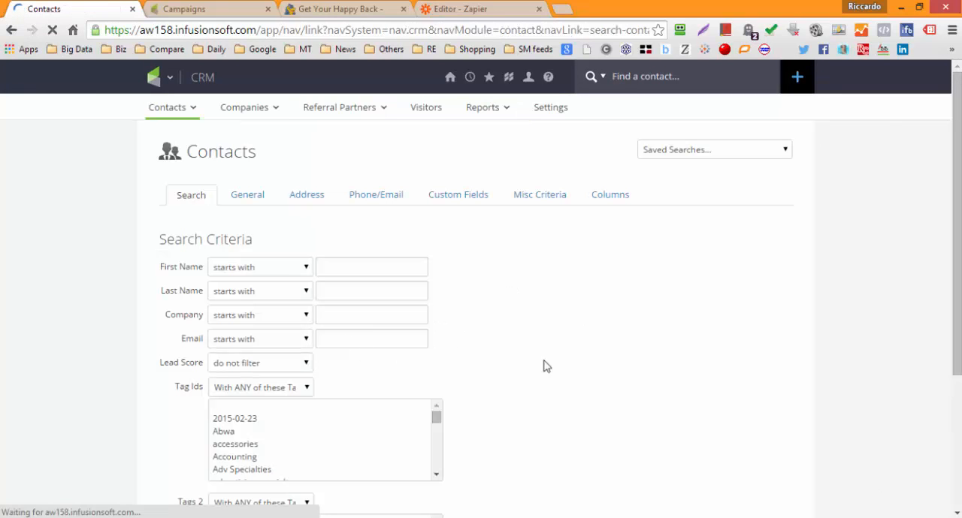
pyautogui.scroll(-3, 952, 391)
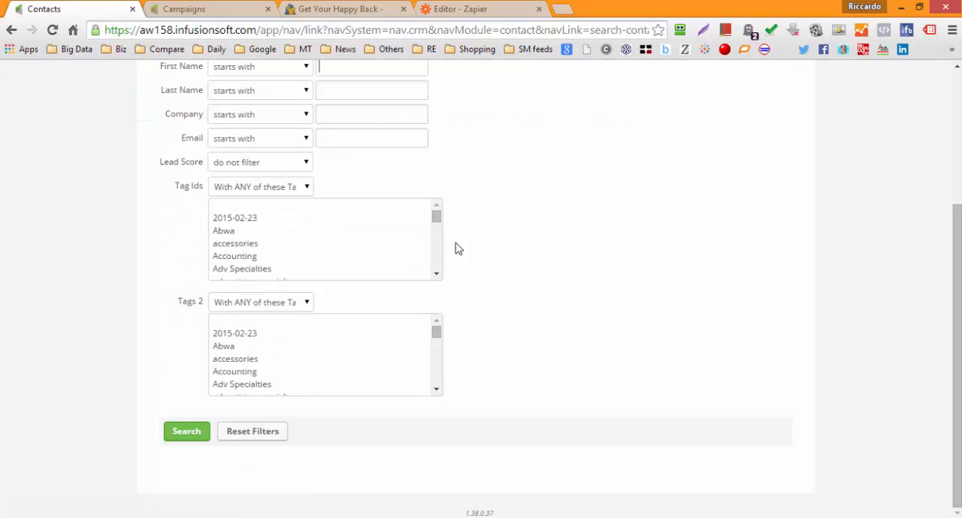
pyautogui.moveTo(435, 221); pyautogui.dragTo(438, 260)
pyautogui.click(349, 204)
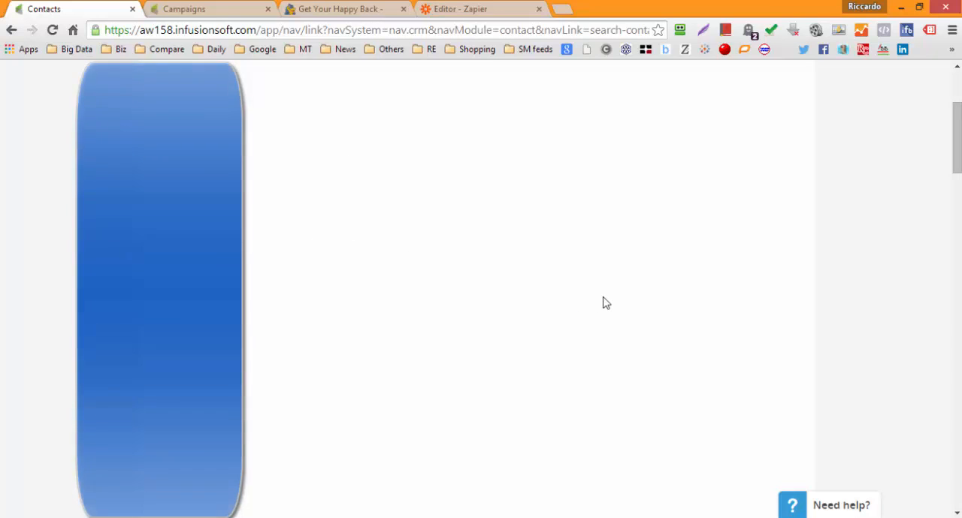
pyautogui.click(955, 78)
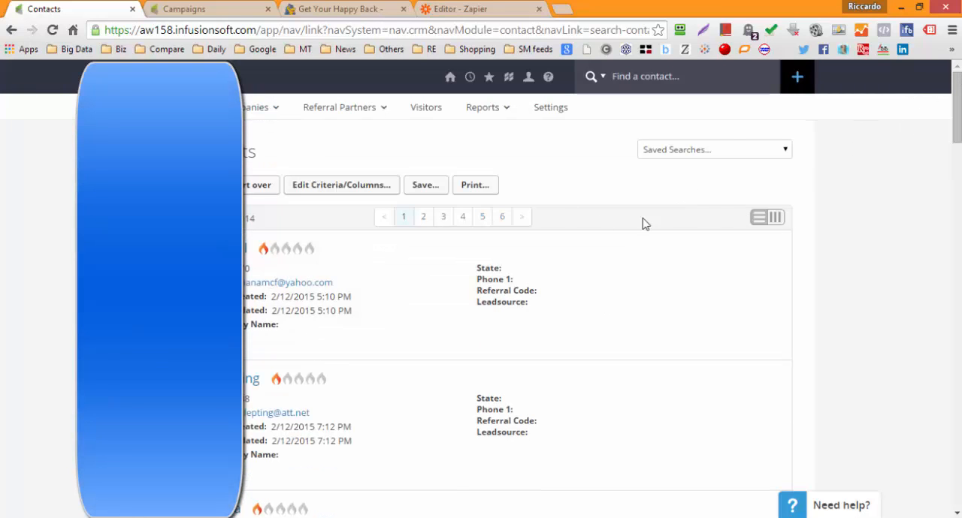
# Step: Edit the contact search's column settings to sort the results by "Lead score Descending" and apply the change
pyautogui.click(377, 188)
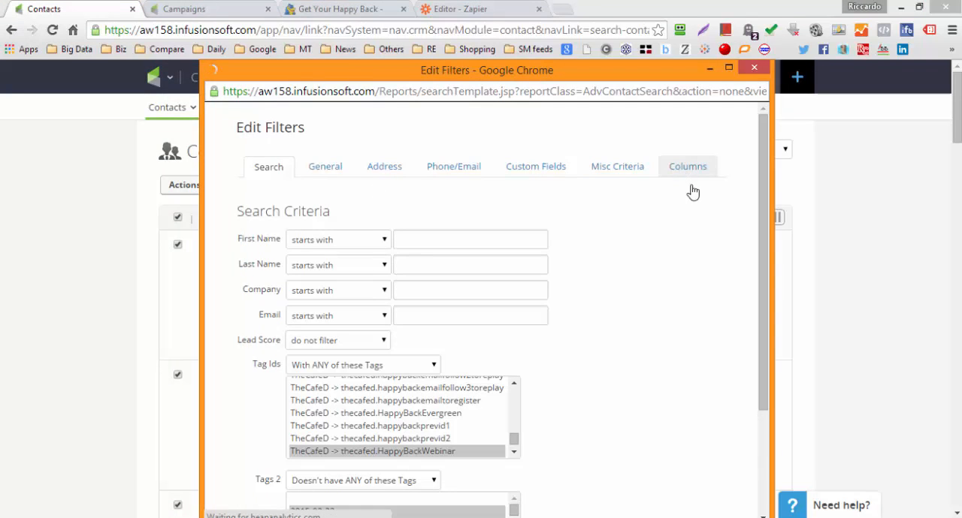
pyautogui.click(690, 170)
pyautogui.click(769, 467)
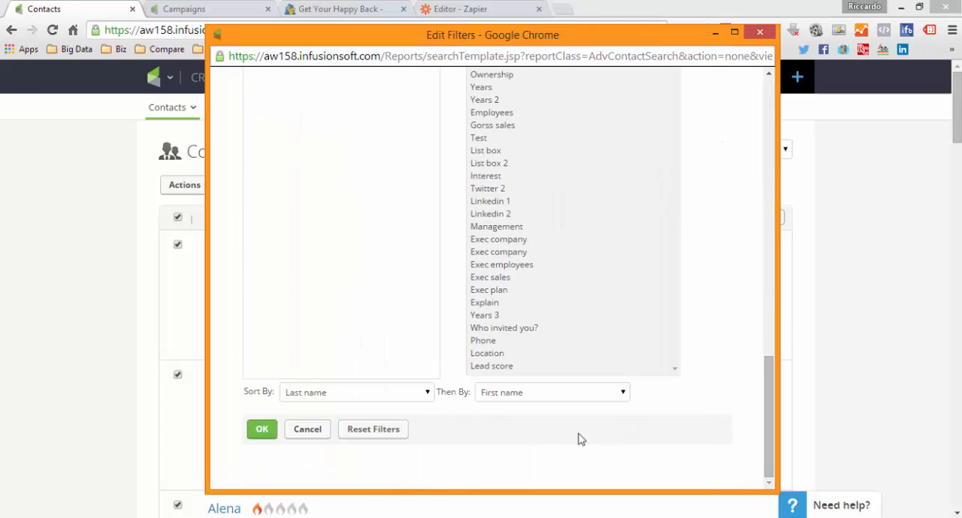
pyautogui.click(428, 393)
pyautogui.scroll(-3, 426, 368)
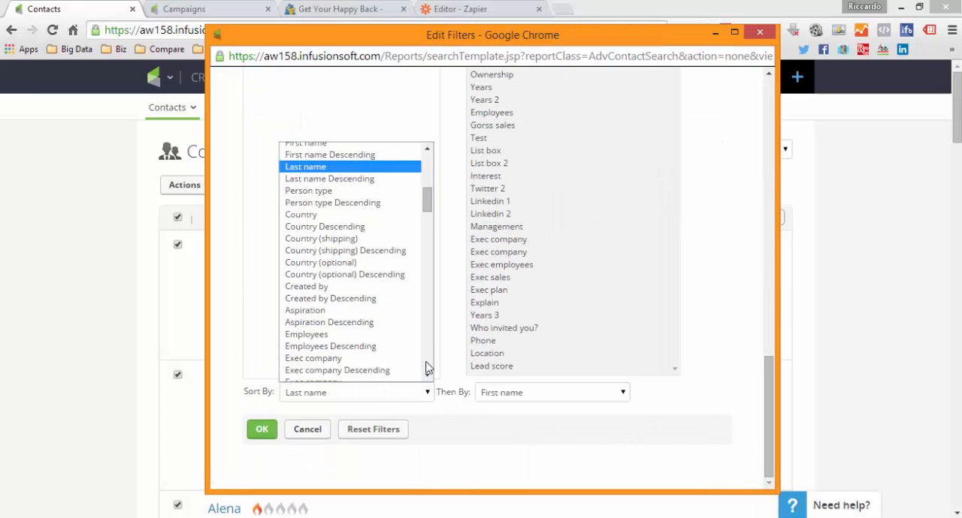
pyautogui.scroll(-10, 426, 369)
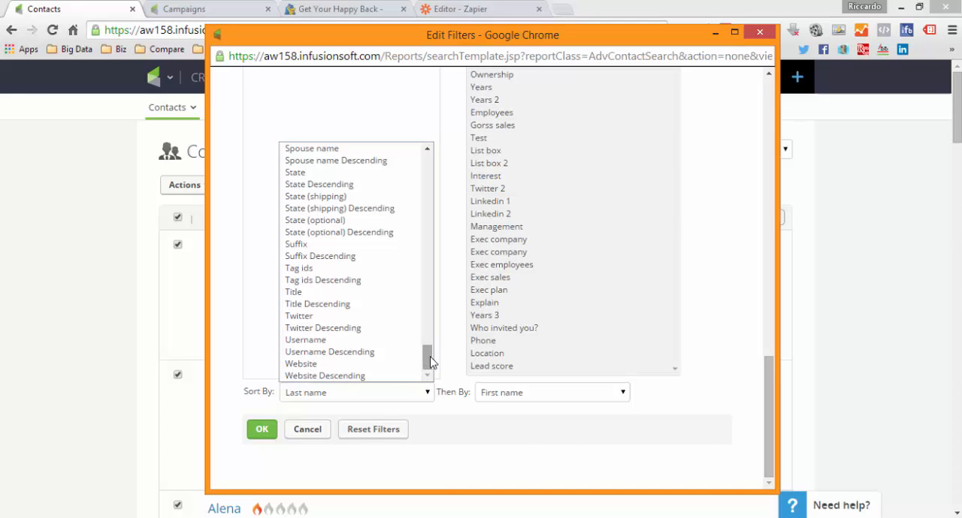
pyautogui.scroll(2, 426, 365)
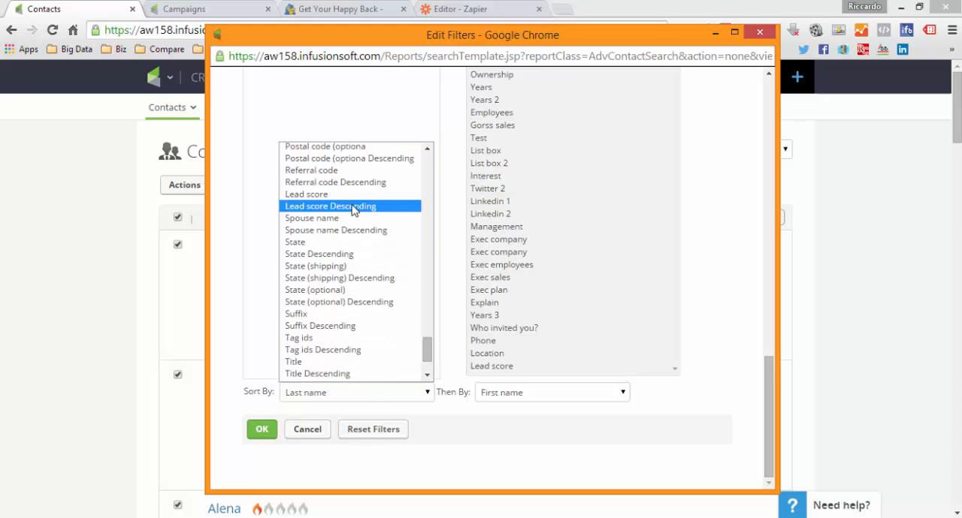
pyautogui.click(410, 207)
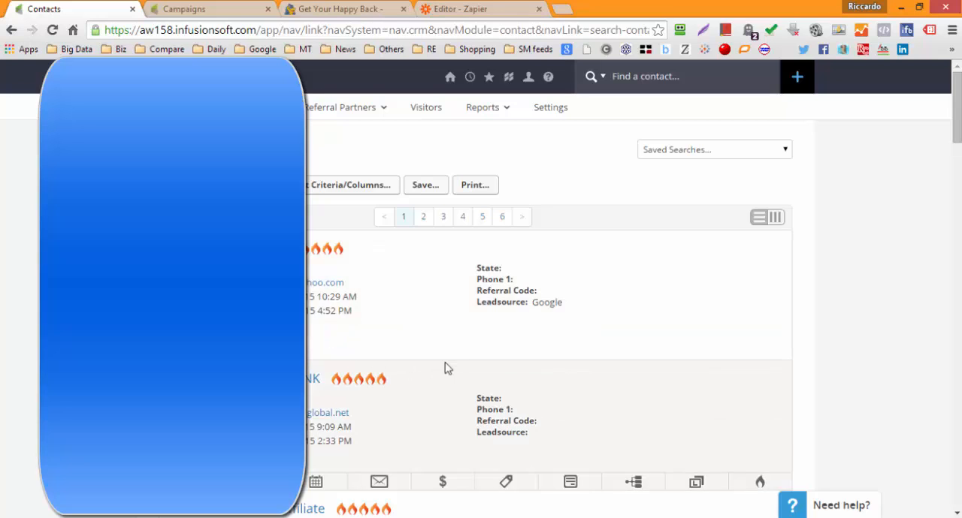
# Step: Open the tag list of the first contact in the search results and review its applied "thecafed" tags
pyautogui.click(518, 356)
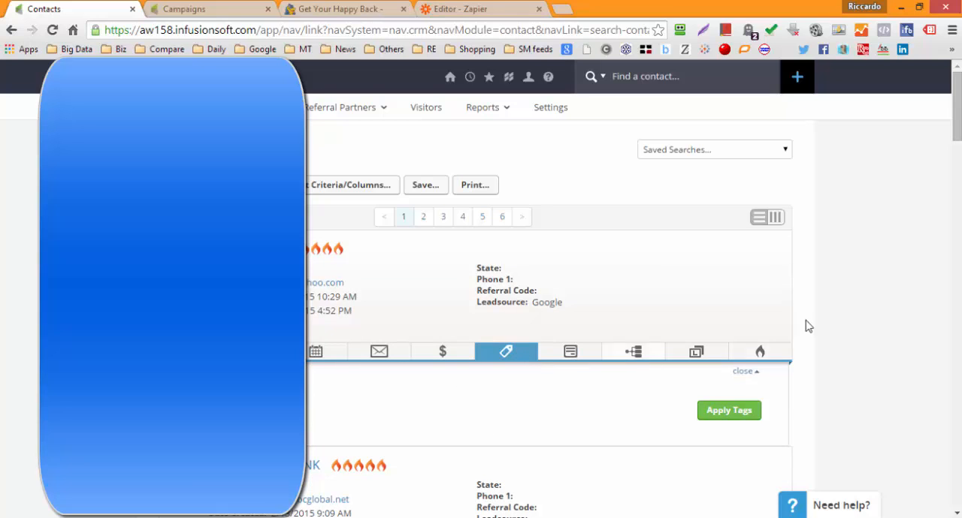
pyautogui.scroll(-2, 766, 351)
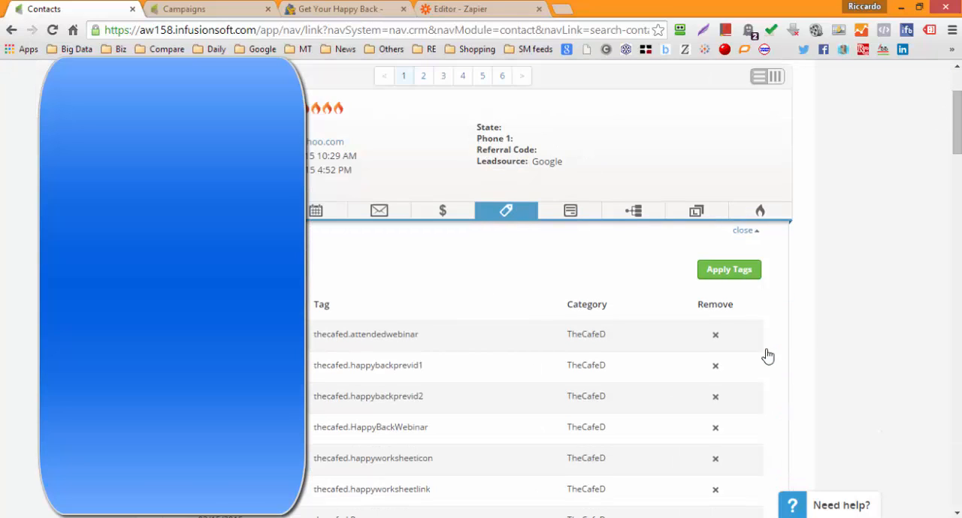
pyautogui.scroll(-1, 602, 389)
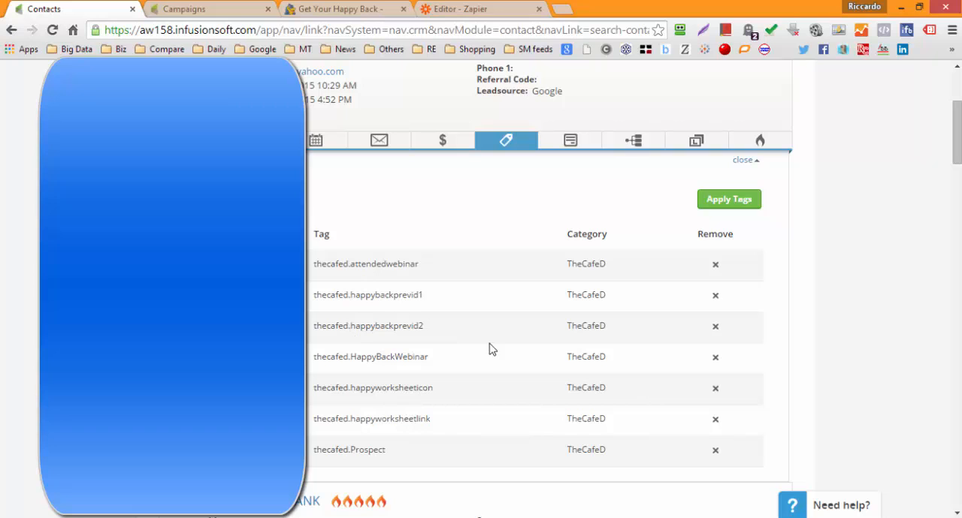
# Step: Review the applied tags of the second contact in the results, and close its tag list
pyautogui.scroll(-4, 464, 357)
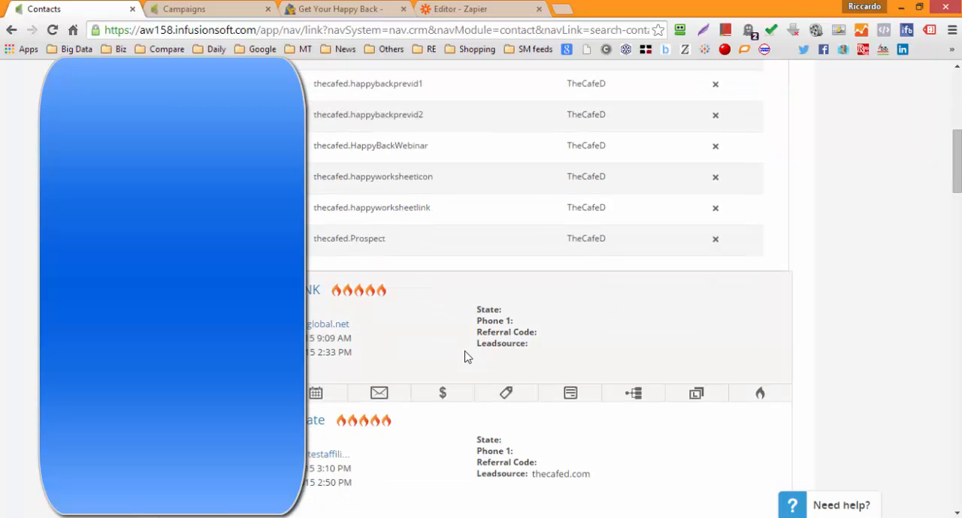
pyautogui.click(506, 322)
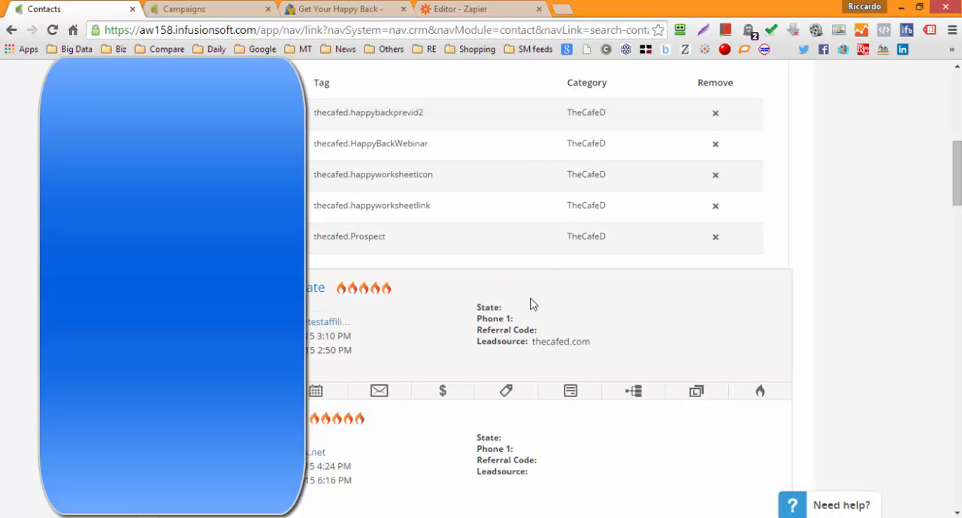
pyautogui.scroll(1, 545, 266)
pyautogui.scroll(1, 526, 202)
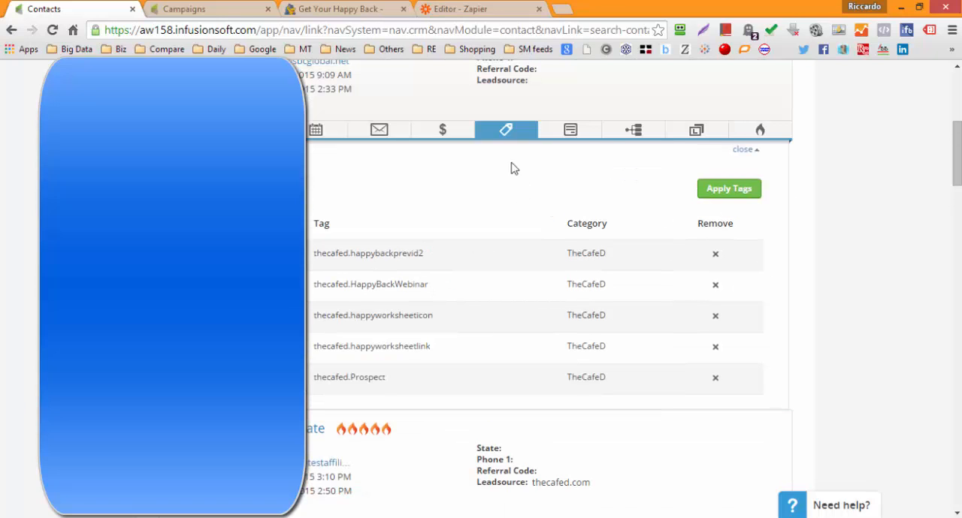
pyautogui.click(506, 130)
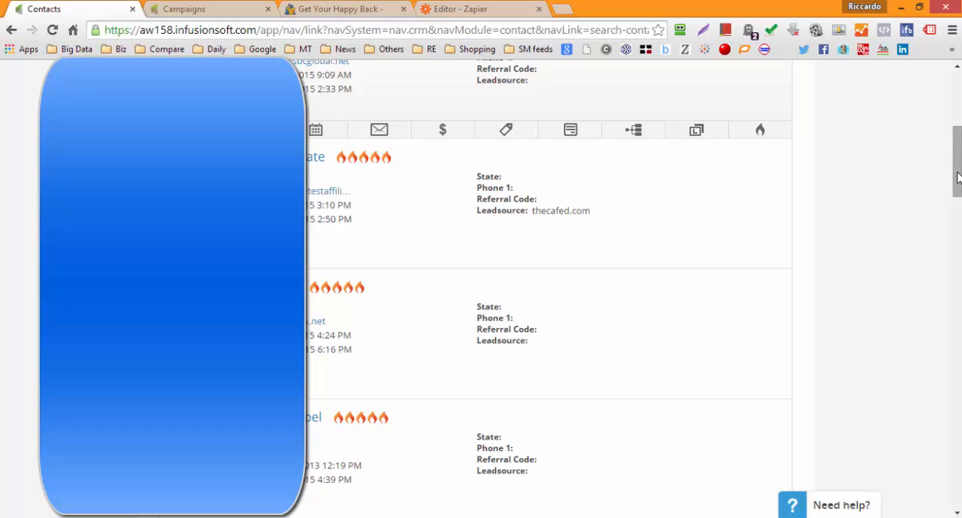
# Step: Look through the flame ratings of the contacts on the first results page, and return to the start of the list
pyautogui.moveTo(958, 178); pyautogui.dragTo(958, 178)
pyautogui.moveTo(957, 153); pyautogui.dragTo(946, 403)
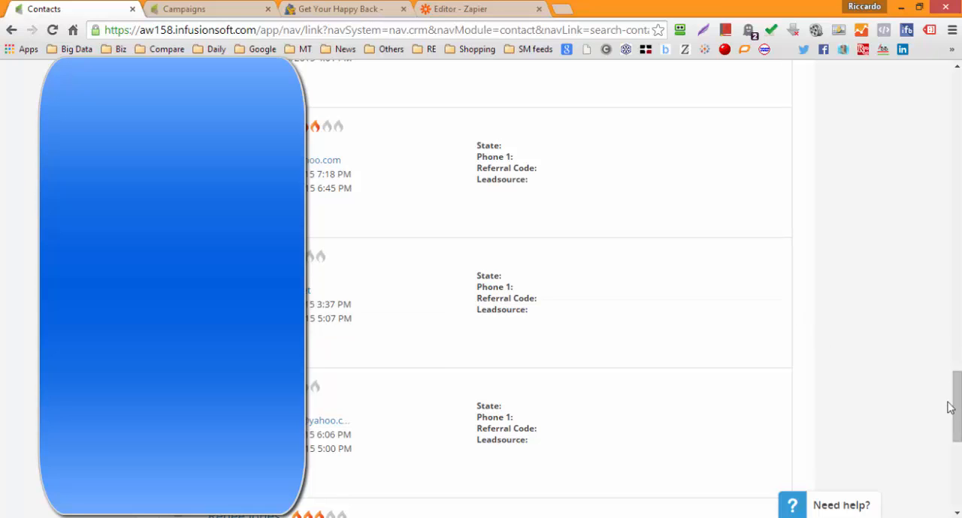
pyautogui.moveTo(958, 419); pyautogui.dragTo(957, 393)
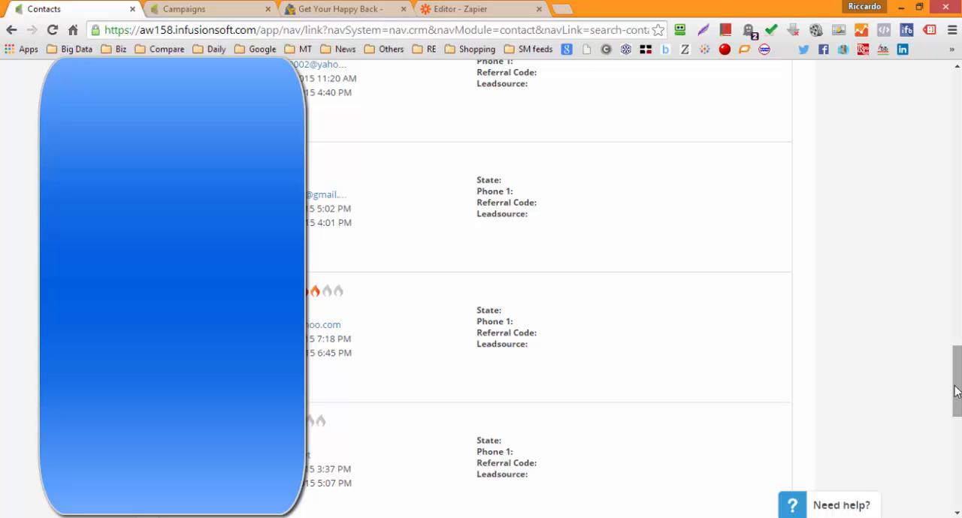
pyautogui.moveTo(956, 379)
pyautogui.mouseDown()
pyautogui.moveTo(956, 471)
pyautogui.moveTo(957, 377)
pyautogui.mouseUp()
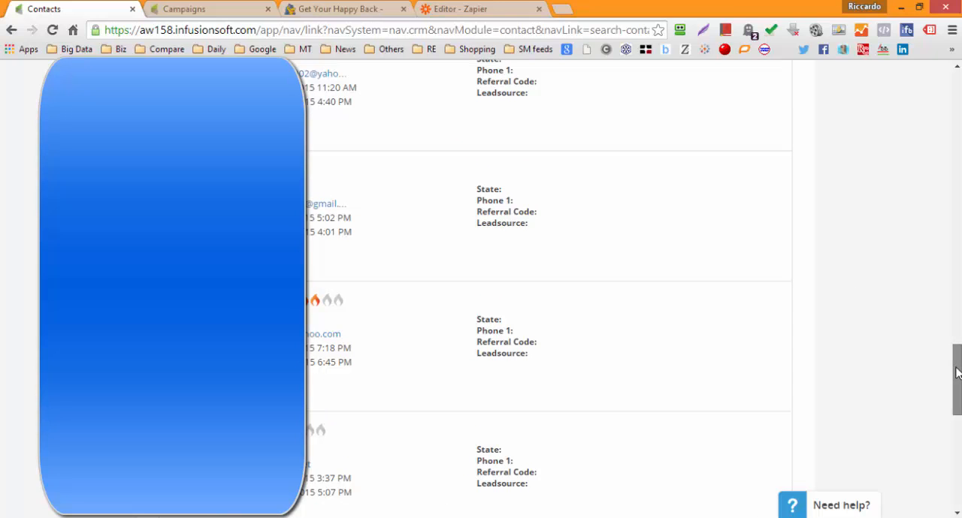
pyautogui.moveTo(958, 373); pyautogui.dragTo(958, 101)
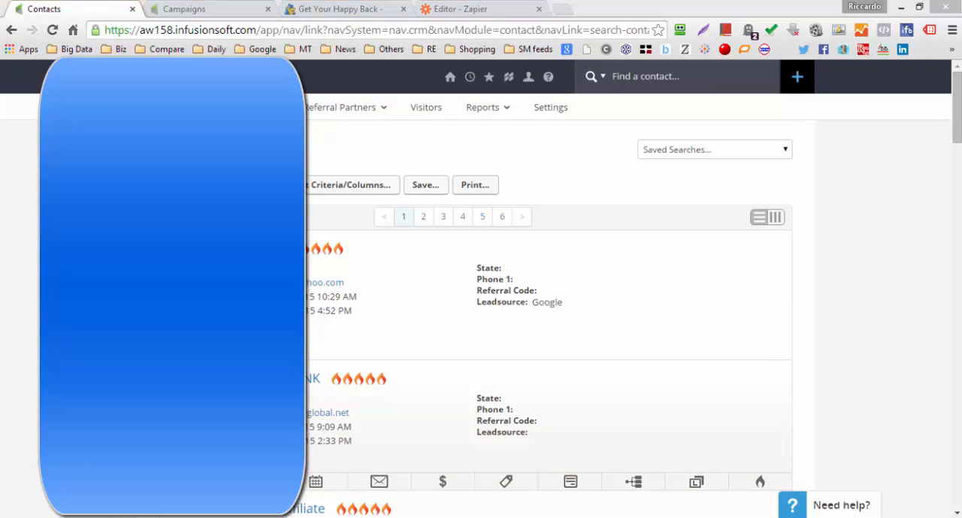
# Step: Switch to the Excel workbook "2015 02 18 webinar registrants w scores.xlsx" and inspect the SEARCH formulas in the previd1?, previd2? and worksheet columns
pyautogui.hotkey('alt', 'Tab')
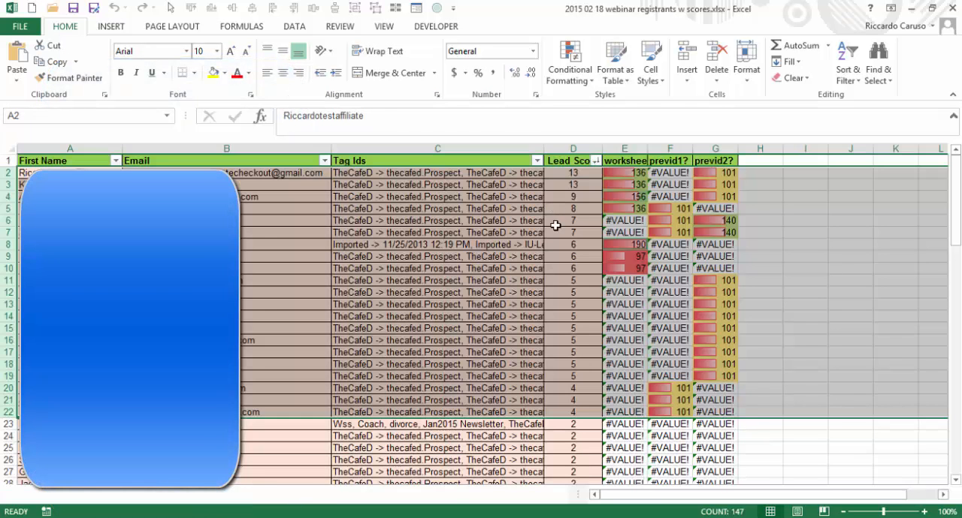
pyautogui.click(798, 223)
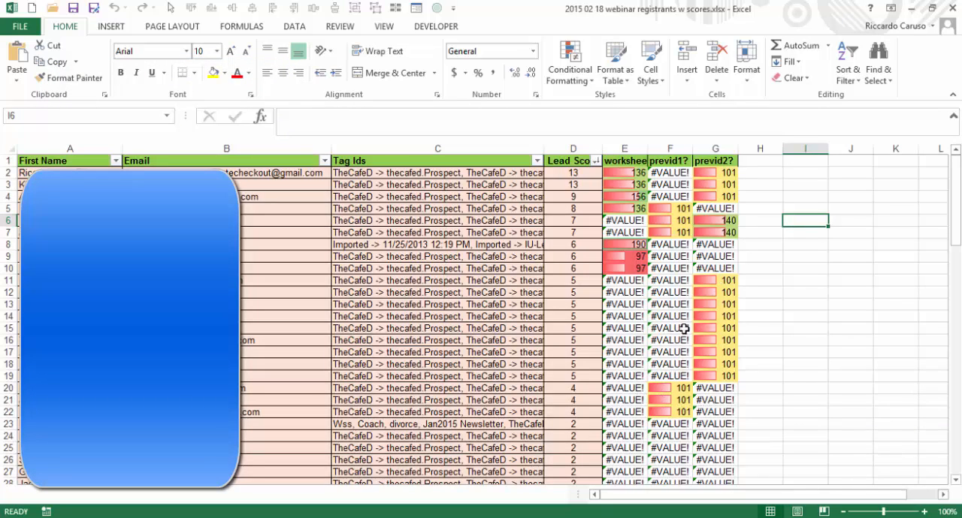
pyautogui.click(675, 414)
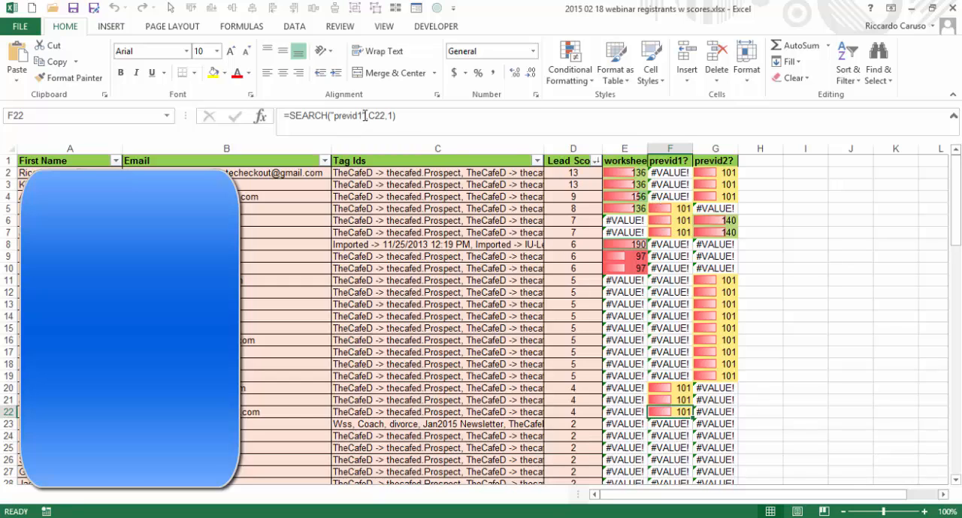
pyautogui.click(718, 280)
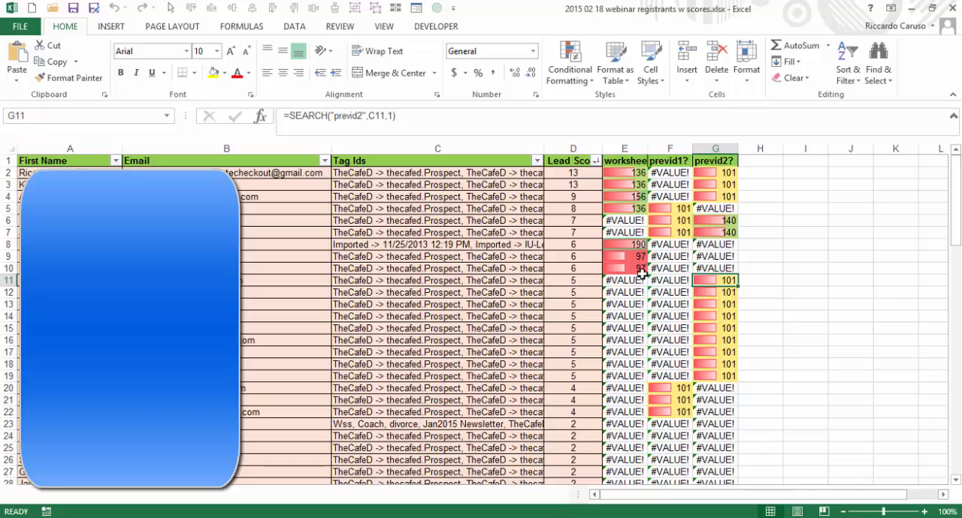
pyautogui.click(631, 245)
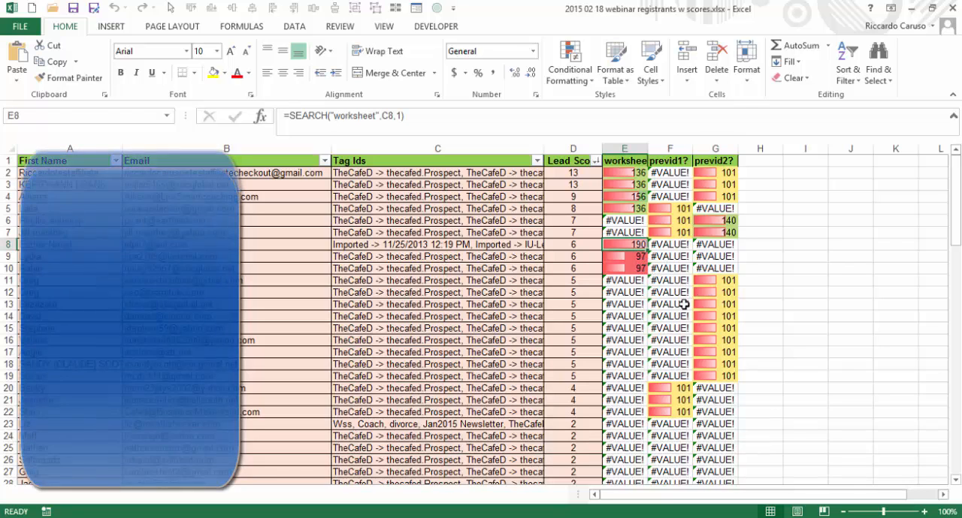
pyautogui.scroll(-1, 707, 326)
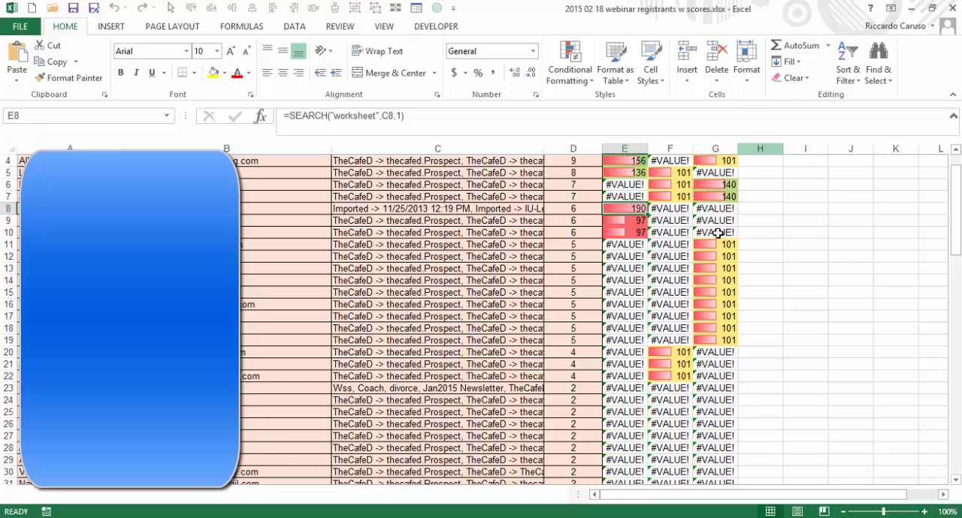
pyautogui.scroll(1, 700, 312)
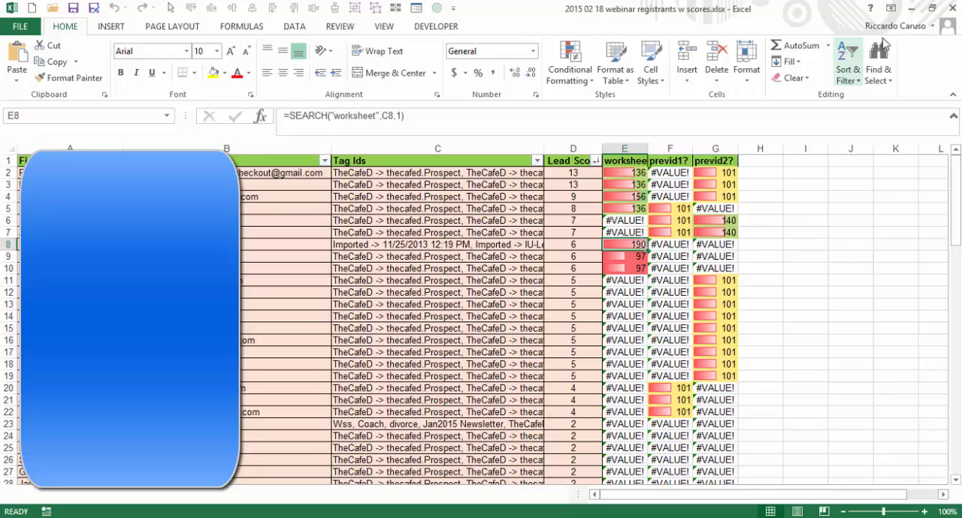
# Step: Return to Infusionsoft in the browser, start a new contact search, and select the tag thecafed.HappyBackWebinar in the Tag Ids filter
pyautogui.click(911, 8)
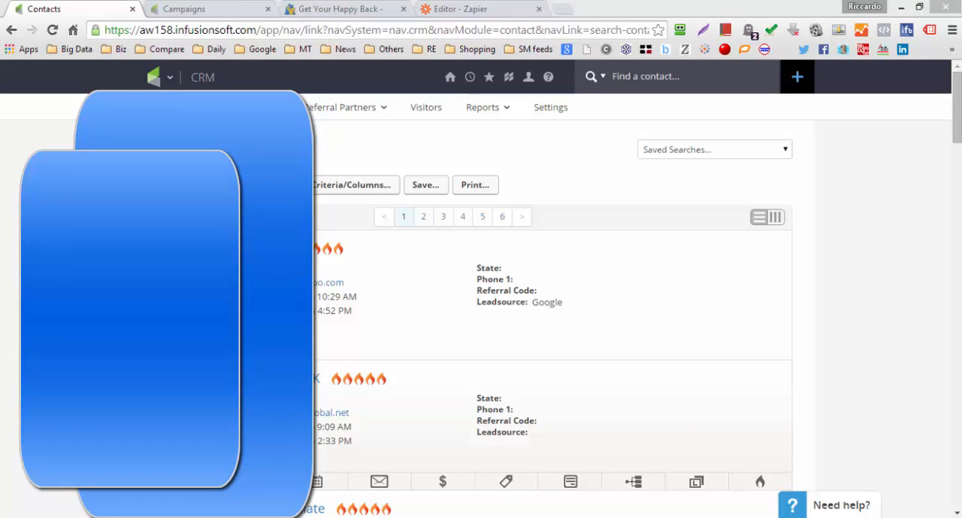
pyautogui.click(255, 248)
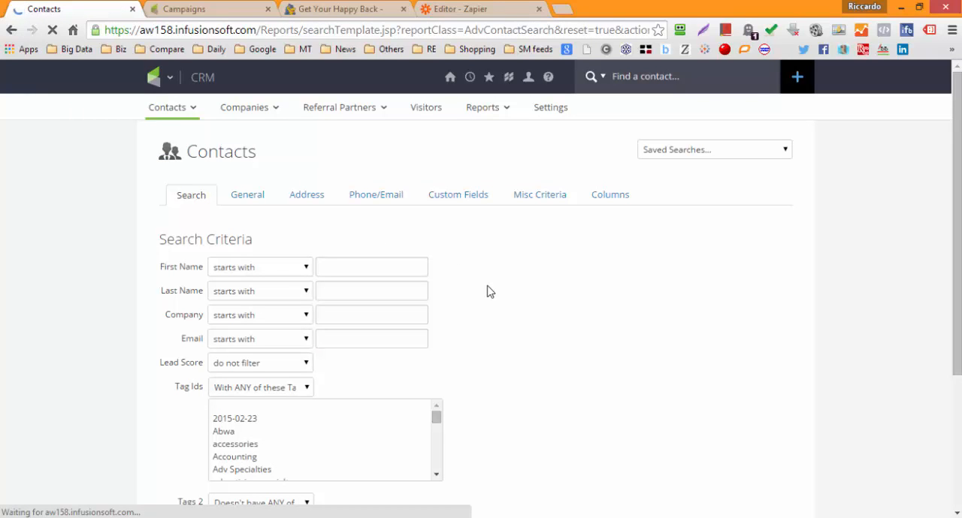
pyautogui.scroll(-3, 458, 311)
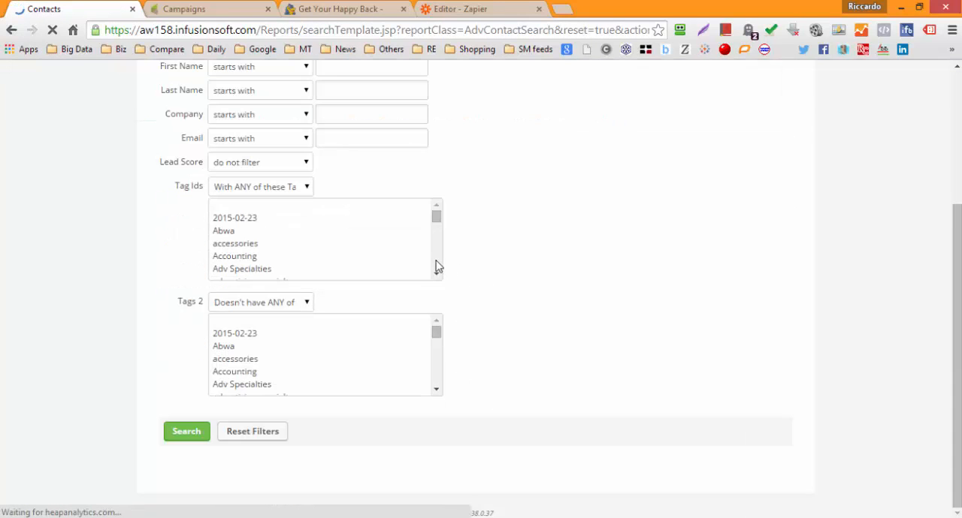
pyautogui.scroll(-1, 438, 267)
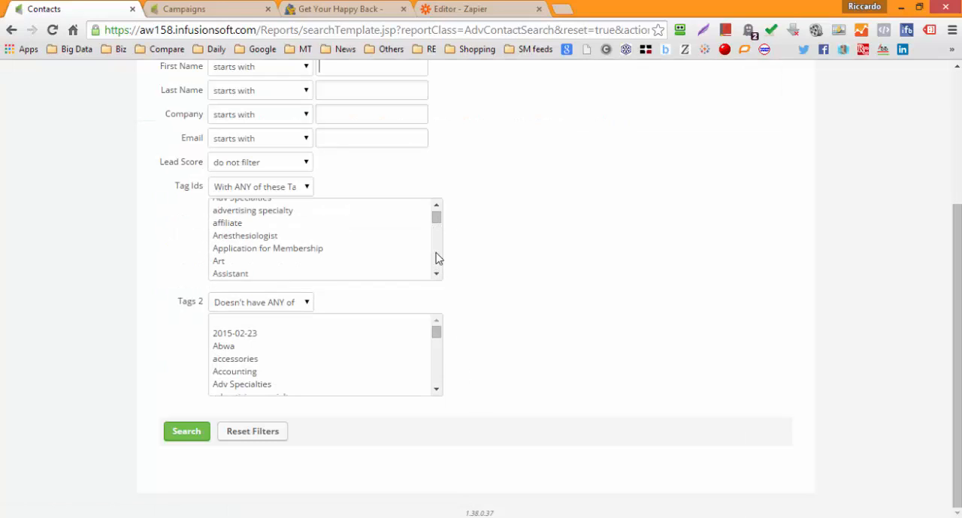
pyautogui.click(436, 256)
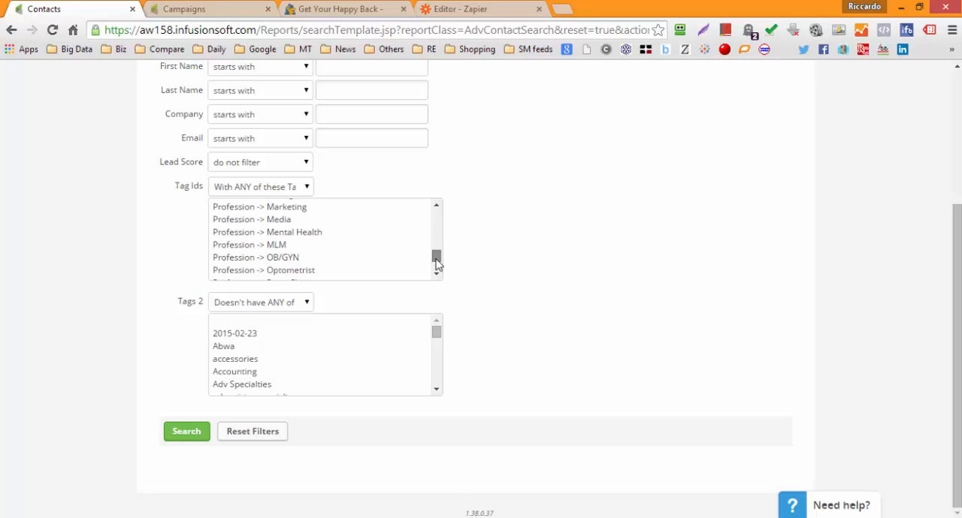
pyautogui.moveTo(438, 263)
pyautogui.mouseDown()
pyautogui.moveTo(439, 245)
pyautogui.moveTo(439, 269)
pyautogui.mouseUp()
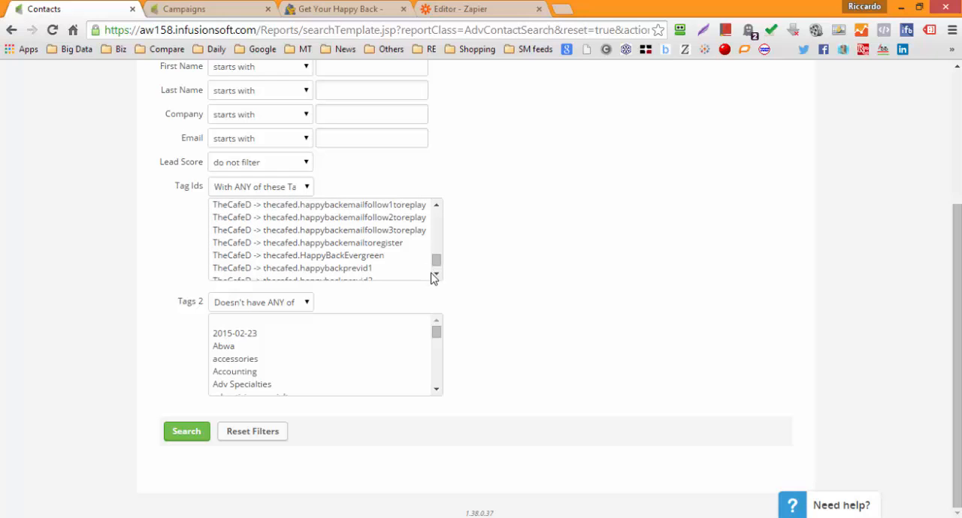
pyautogui.click(439, 278)
pyautogui.click(371, 267)
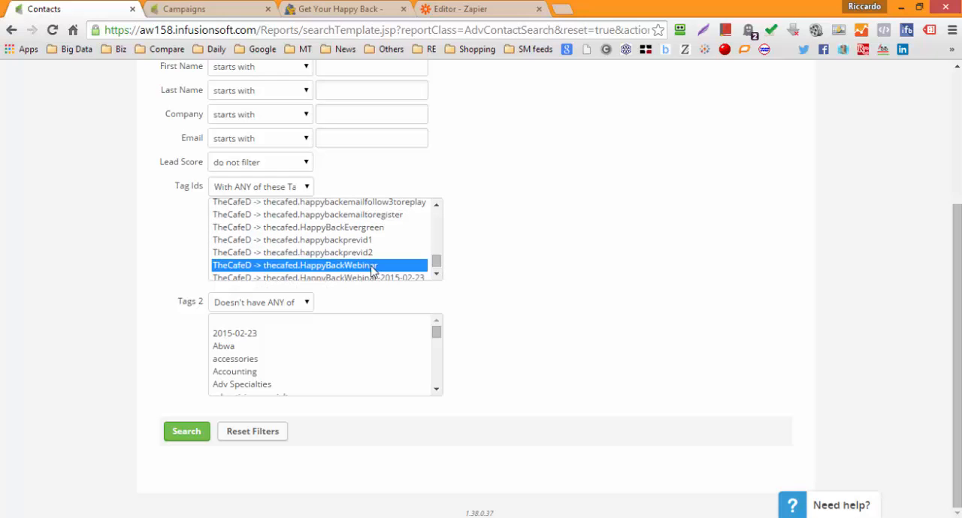
# Step: Set the Tags 2 filter to "Doesn't have ANY of these Tags" with thecafed.attendedwebinar, and run the contact search
pyautogui.click(284, 302)
pyautogui.click(260, 343)
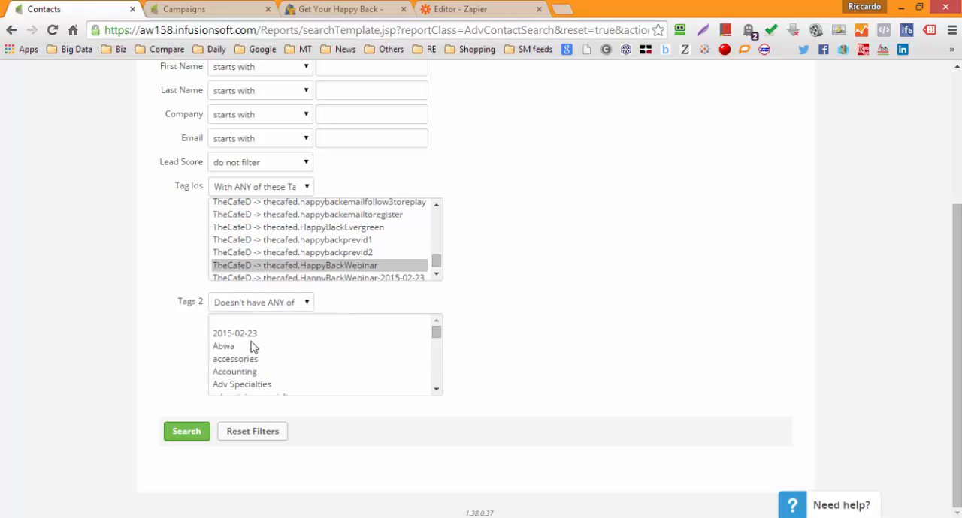
pyautogui.scroll(-10, 322, 343)
pyautogui.click(321, 339)
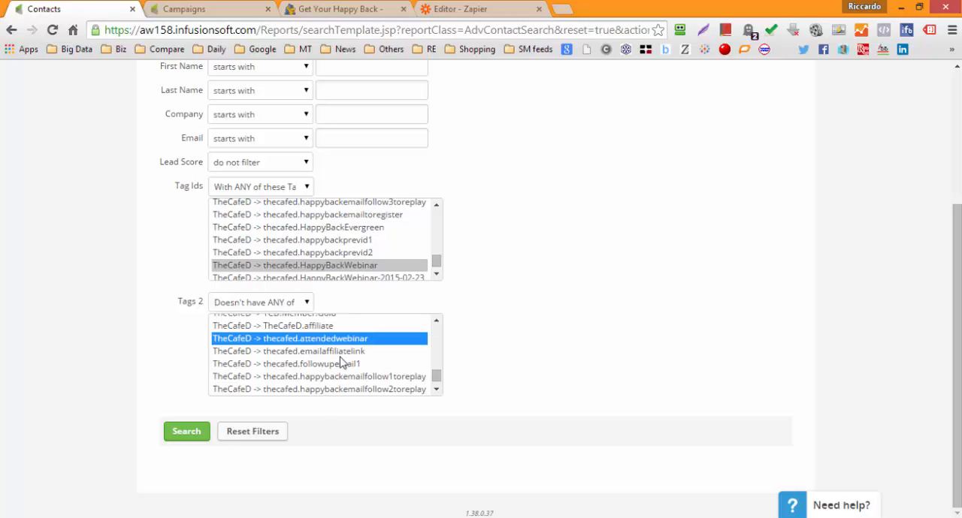
pyautogui.click(207, 430)
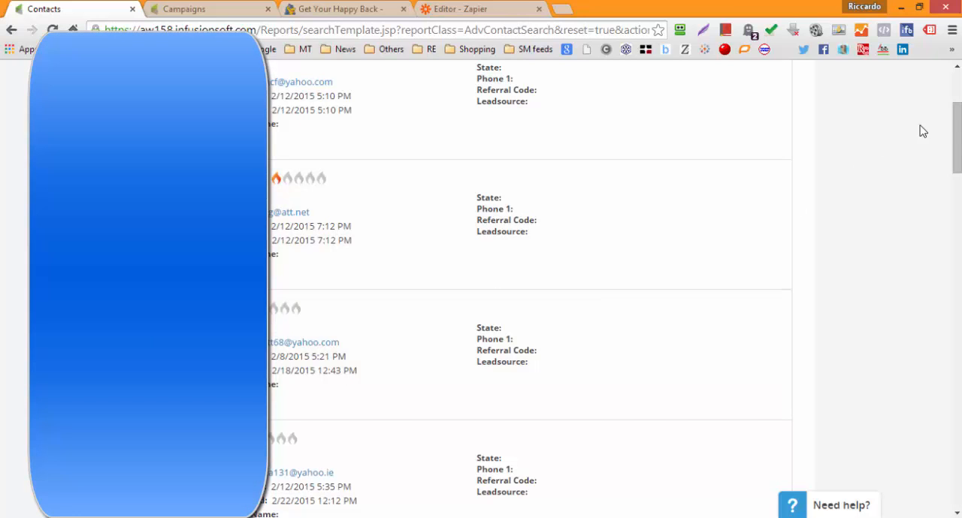
# Step: Sort the contact search results by "Lead score Descending" in the column settings, apply it, and look through the sorted contacts
pyautogui.scroll(3, 954, 132)
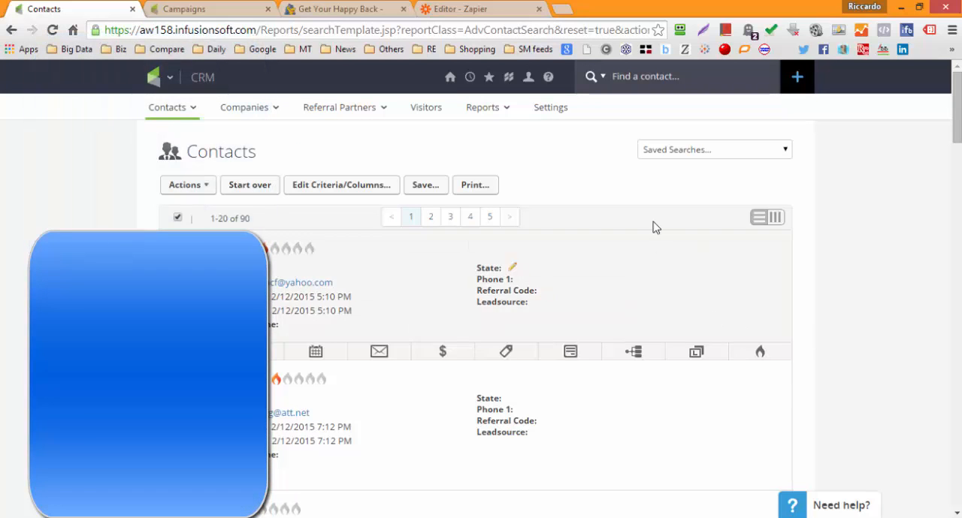
pyautogui.click(352, 188)
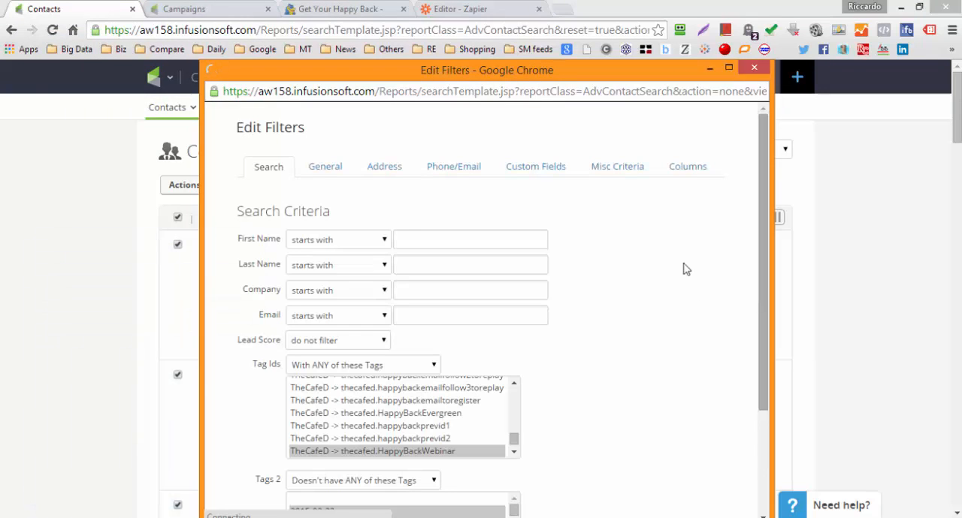
pyautogui.click(688, 171)
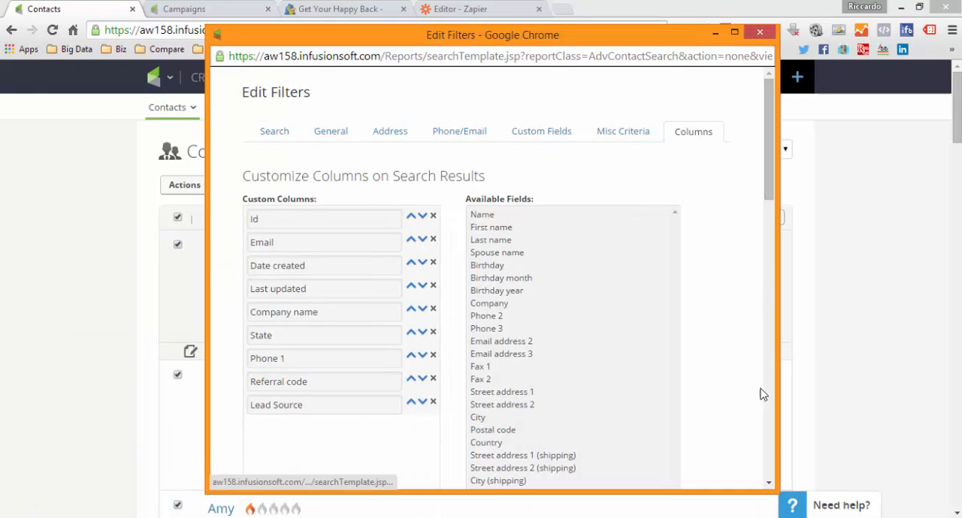
pyautogui.scroll(-10, 767, 445)
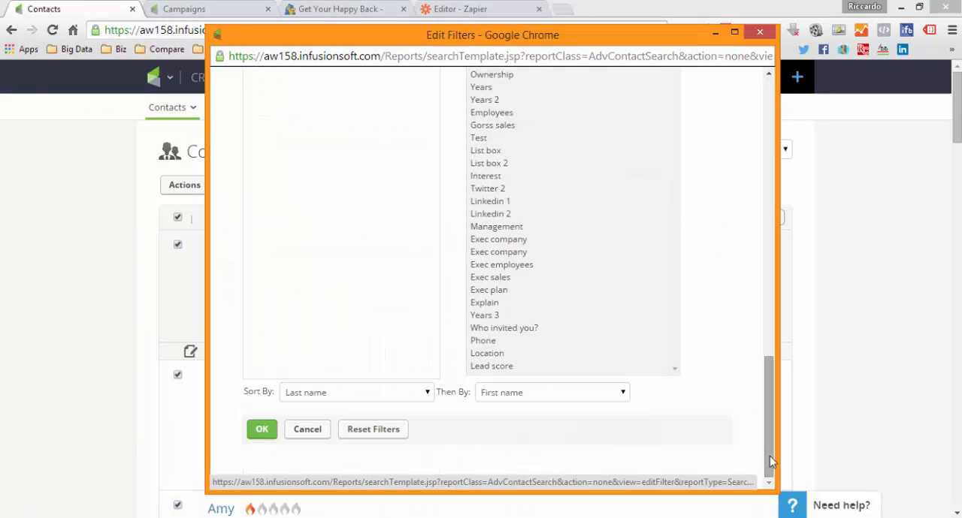
pyautogui.click(428, 398)
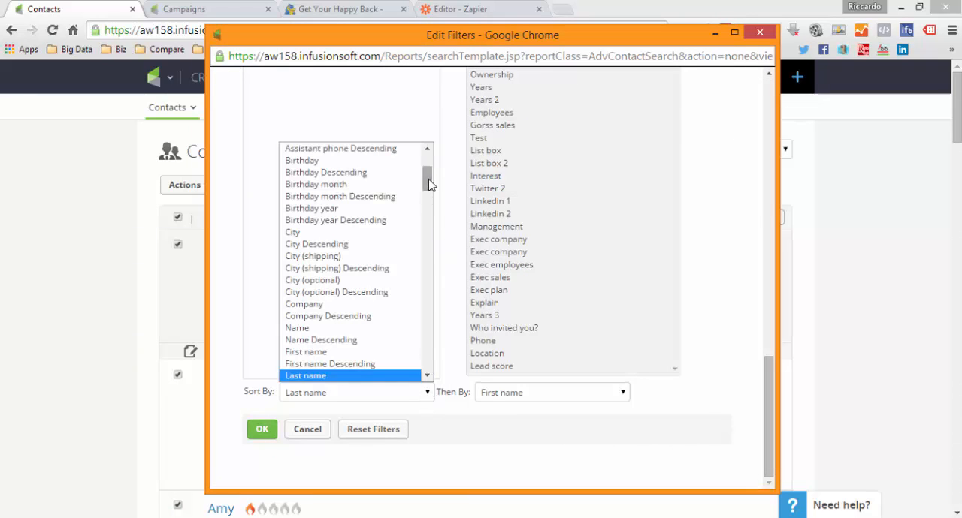
pyautogui.moveTo(429, 181); pyautogui.dragTo(431, 335)
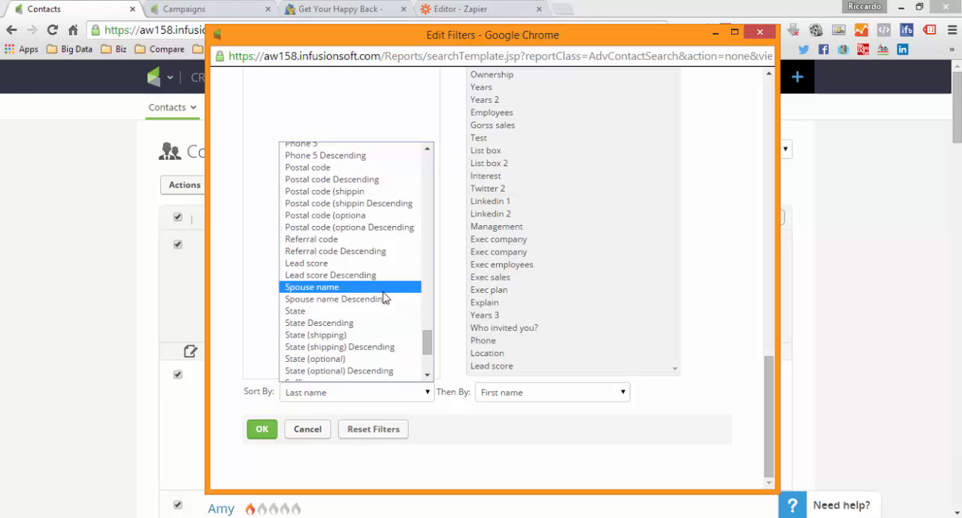
pyautogui.click(378, 278)
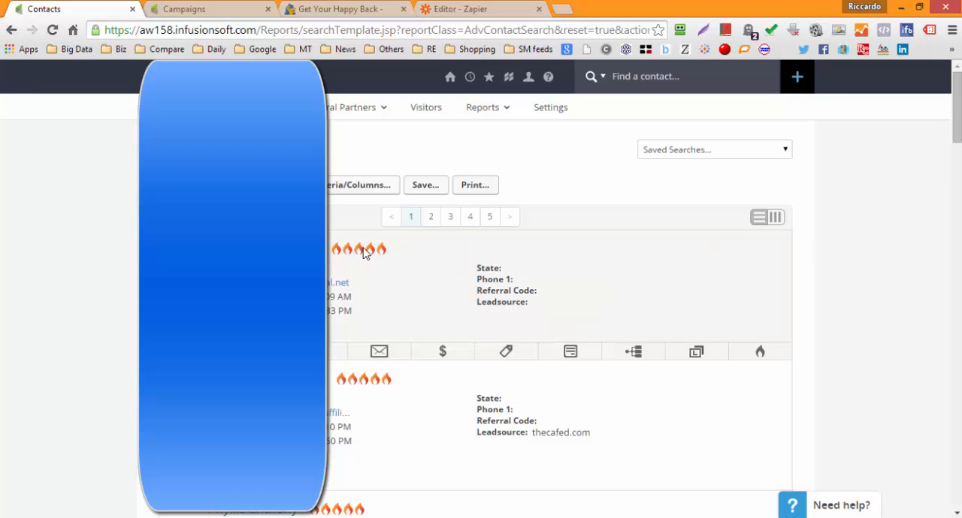
pyautogui.moveTo(958, 132); pyautogui.dragTo(957, 220)
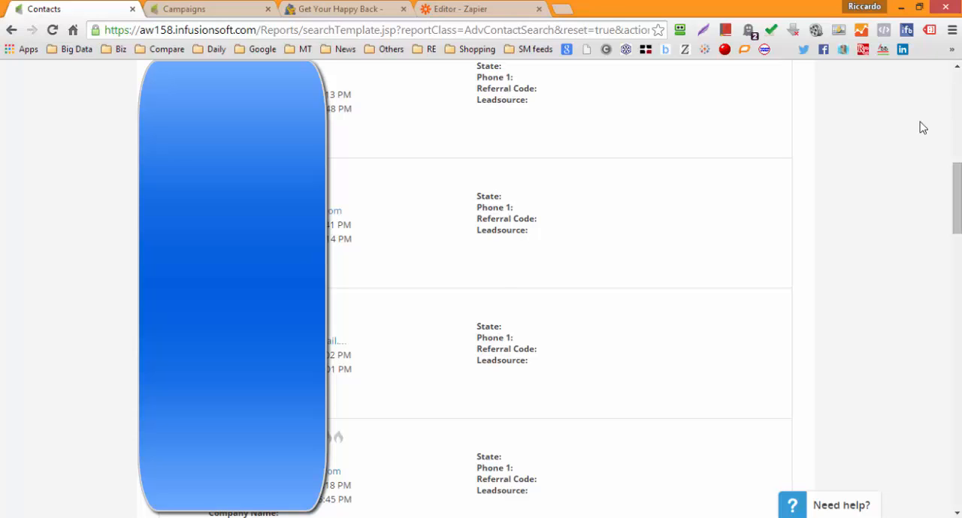
pyautogui.moveTo(766, 255)
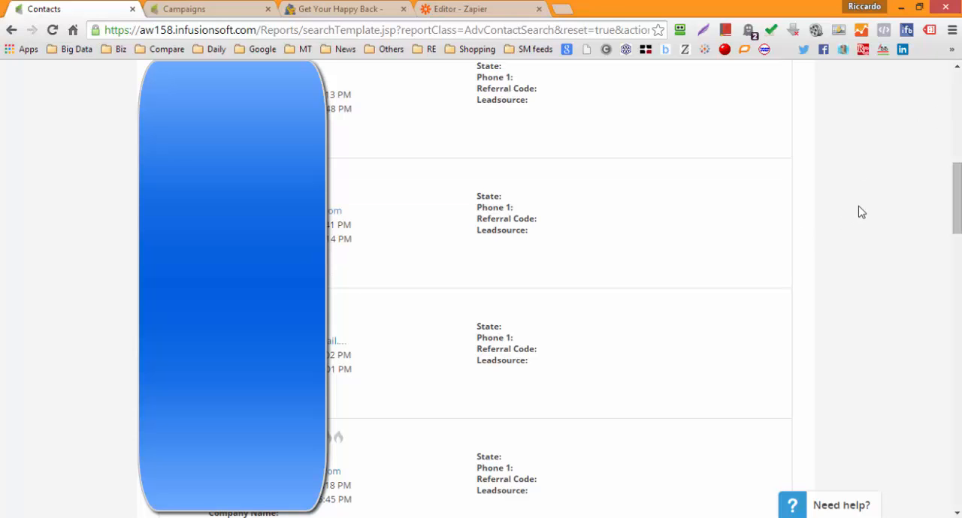